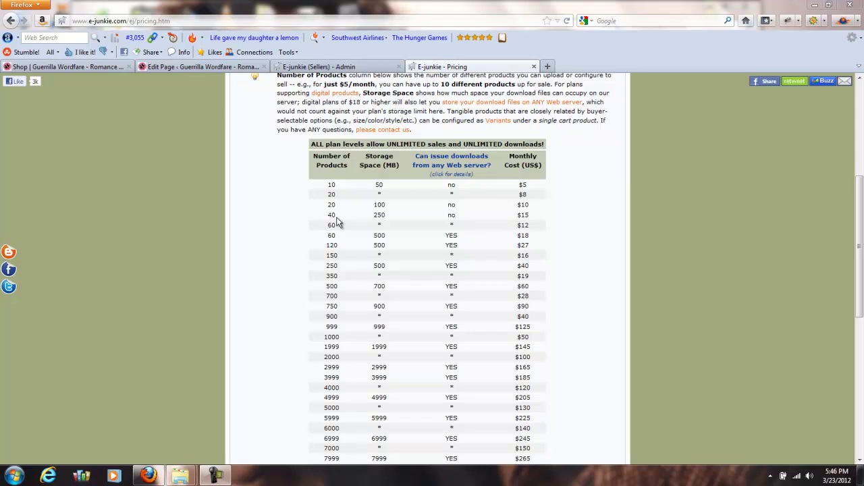
Look through the book listings and their Add to Cart buttons on the Guerrilla Wordfare shop page.
{"action": "left_click", "coordinate": [99, 66]}
{"action": "scroll", "coordinate": [325, 290], "scroll_direction": "up", "scroll_amount": 3}
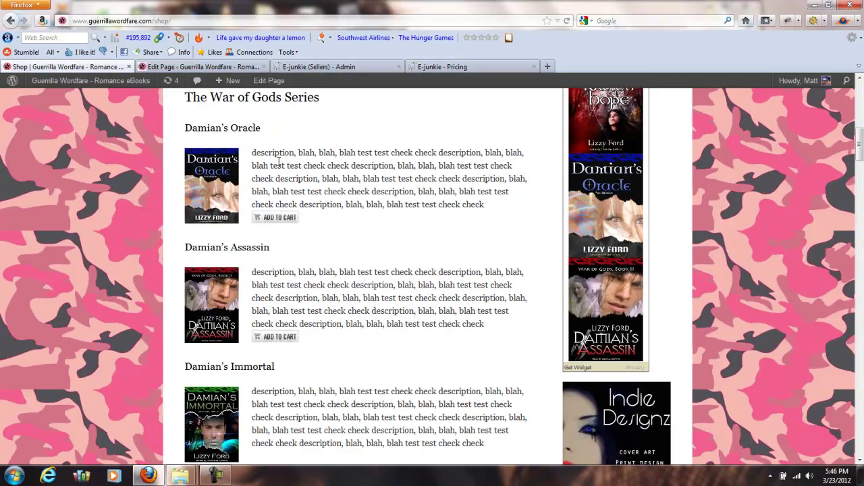
{"action": "scroll", "coordinate": [327, 217], "scroll_direction": "down", "scroll_amount": 3}
{"action": "scroll", "coordinate": [327, 218], "scroll_direction": "up", "scroll_amount": 3}
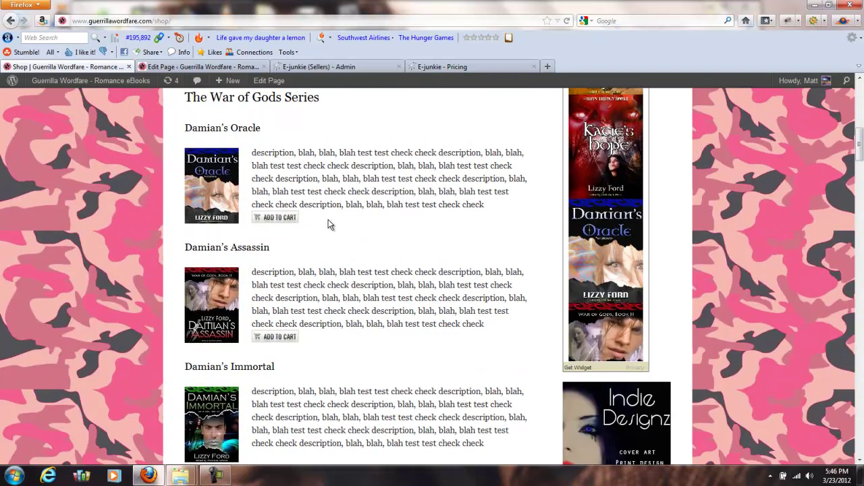
{"action": "scroll", "coordinate": [291, 220], "scroll_direction": "down", "scroll_amount": 2}
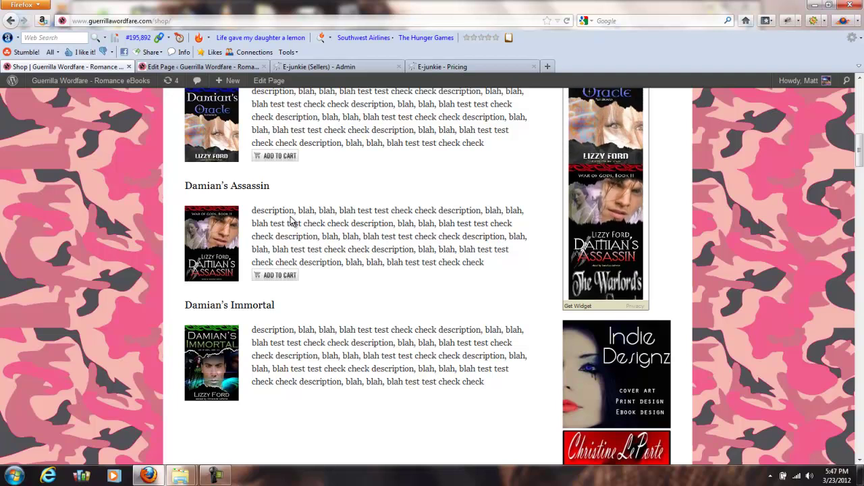
{"action": "scroll", "coordinate": [292, 220], "scroll_direction": "up", "scroll_amount": 5}
{"action": "scroll", "coordinate": [306, 241], "scroll_direction": "up", "scroll_amount": 1}
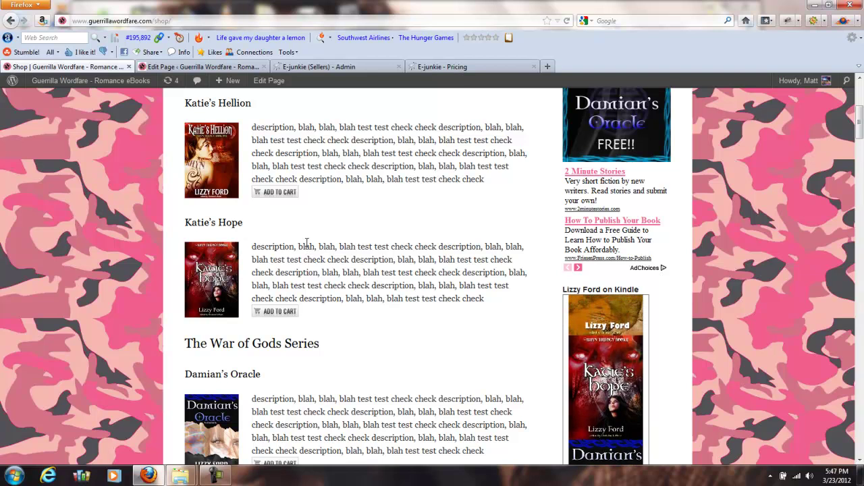
Add Katie's Hope and Damian's Oracle from the shop page to the shopping cart.
{"action": "left_click", "coordinate": [283, 313]}
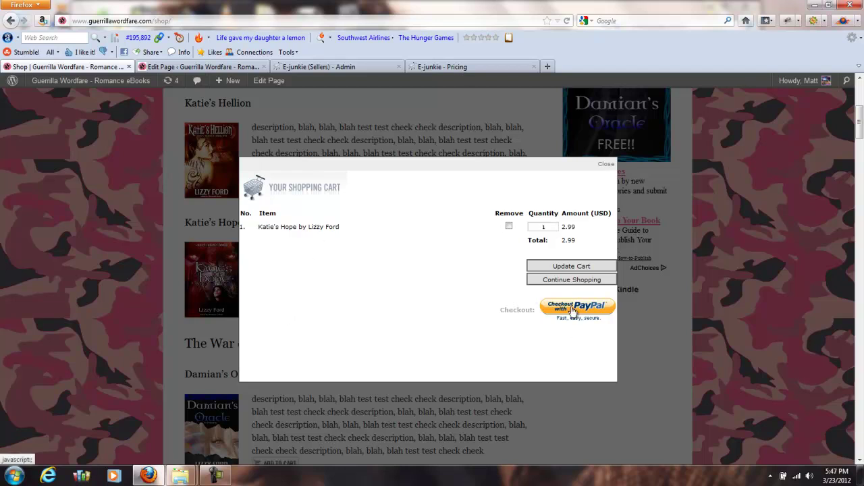
{"action": "left_click", "coordinate": [604, 166]}
{"action": "scroll", "coordinate": [378, 325], "scroll_direction": "down", "scroll_amount": 3}
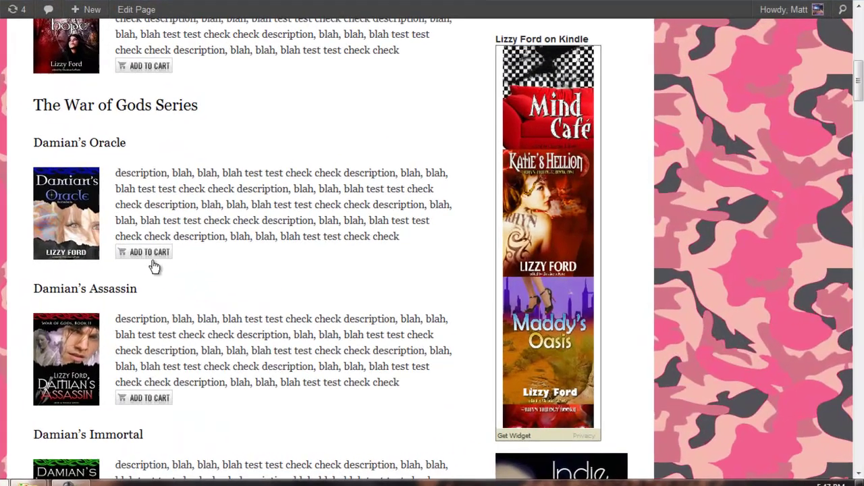
{"action": "left_click", "coordinate": [163, 256]}
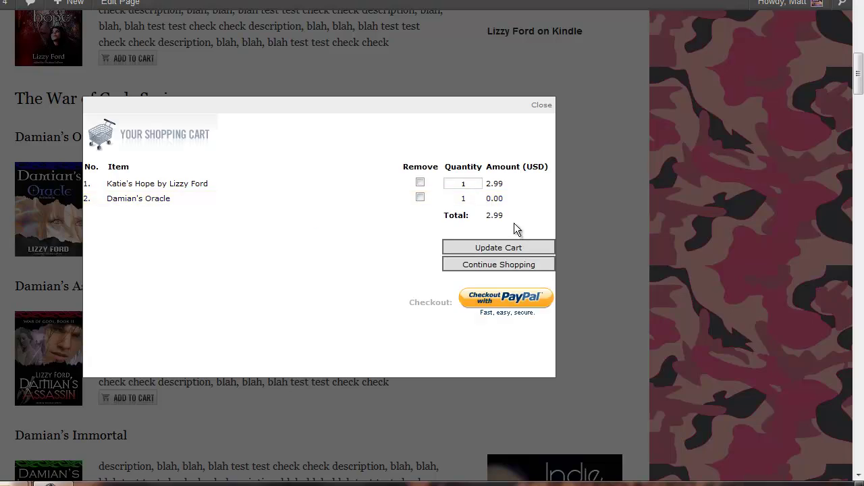
Remove Katie's Hope and Damian's Oracle from the shopping cart, update it and close the cart.
{"action": "left_click", "coordinate": [420, 183]}
{"action": "left_click", "coordinate": [420, 197]}
{"action": "left_click", "coordinate": [489, 245]}
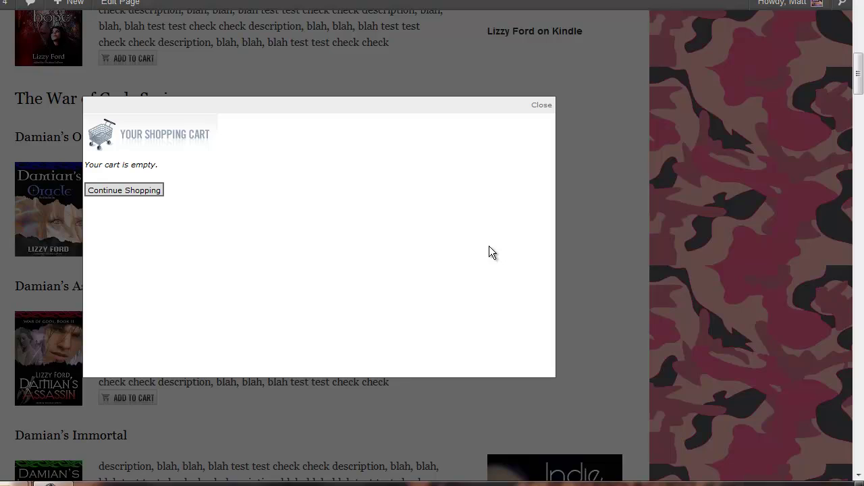
{"action": "left_click", "coordinate": [541, 107]}
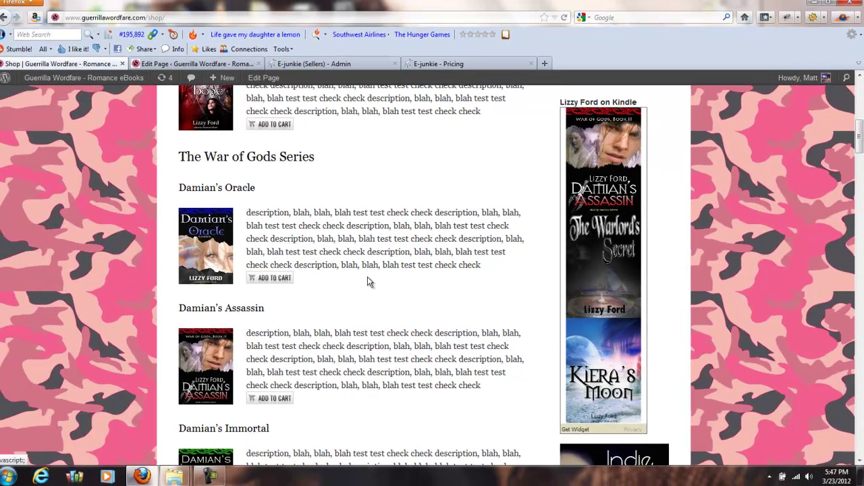
Compare the War of Gods listings on the shop page with the existing products in the E-junkie seller admin.
{"action": "scroll", "coordinate": [202, 443], "scroll_direction": "down", "scroll_amount": 3}
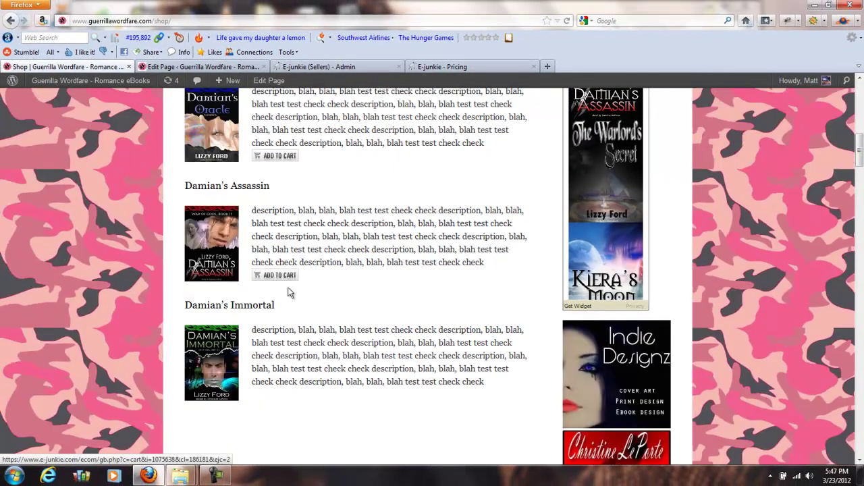
{"action": "scroll", "coordinate": [287, 307], "scroll_direction": "down", "scroll_amount": 2}
{"action": "scroll", "coordinate": [283, 324], "scroll_direction": "up", "scroll_amount": 2}
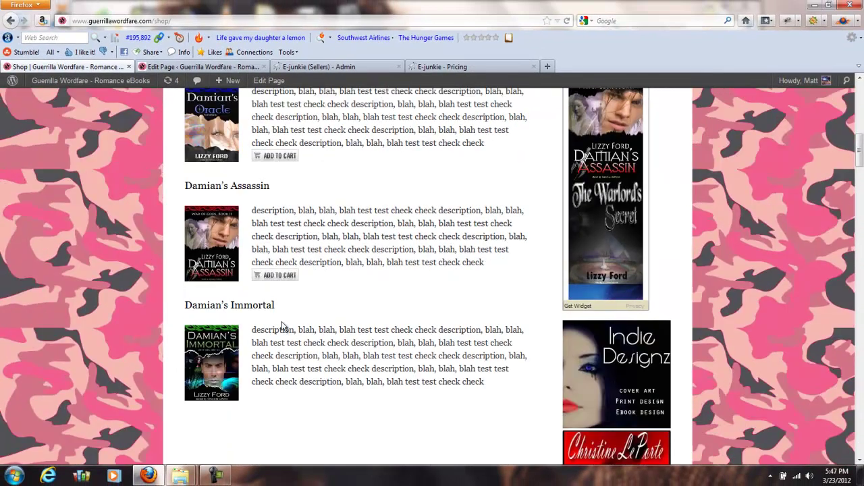
{"action": "left_click", "coordinate": [378, 67]}
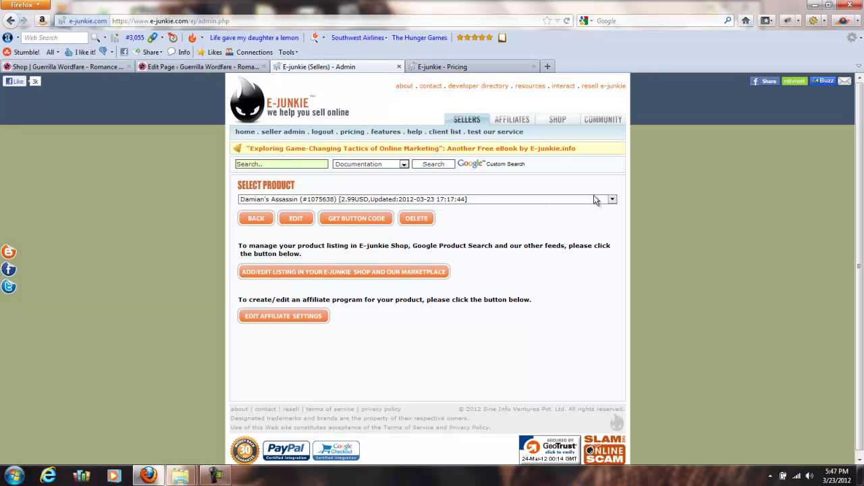
{"action": "left_click", "coordinate": [585, 199]}
{"action": "left_click", "coordinate": [533, 208]}
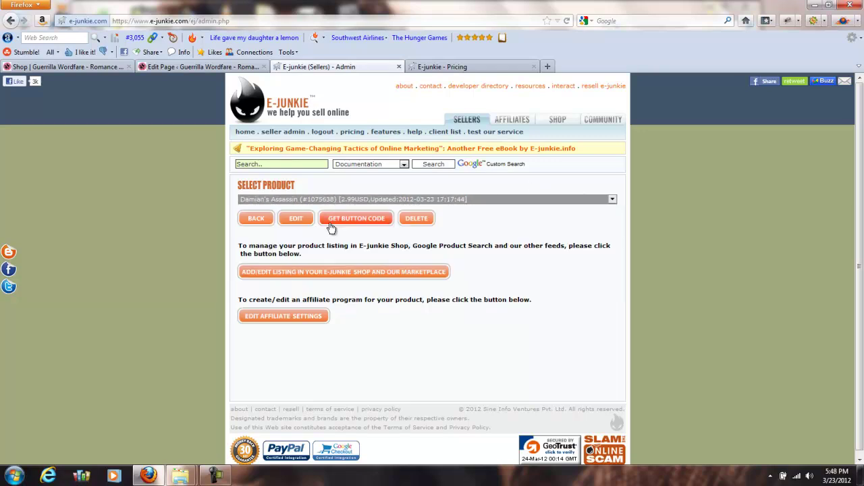
{"action": "left_click", "coordinate": [46, 67]}
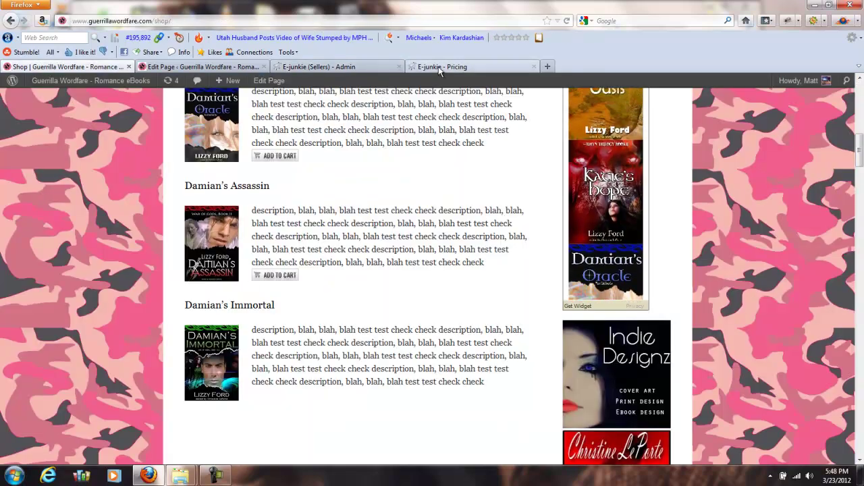
{"action": "left_click", "coordinate": [359, 67]}
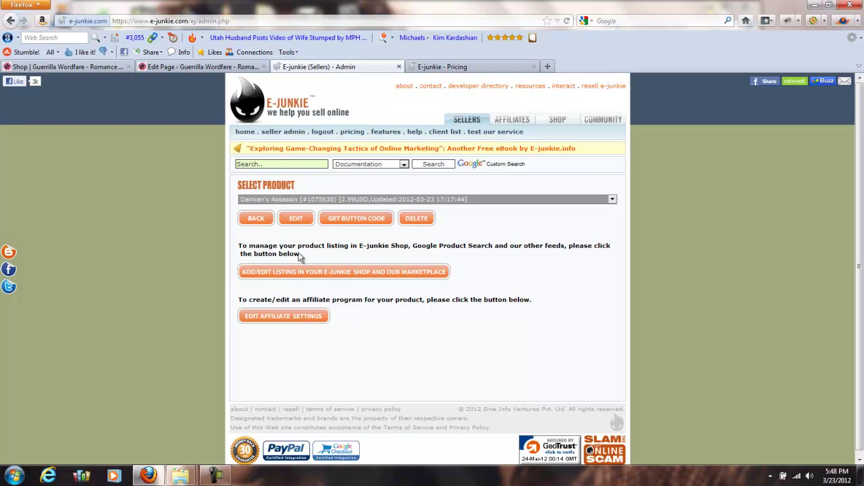
Create a single-file-download product named "Damian's Immortal (pdf version)" priced at 2.99 U.S. dollars in the seller admin.
{"action": "left_click", "coordinate": [278, 133]}
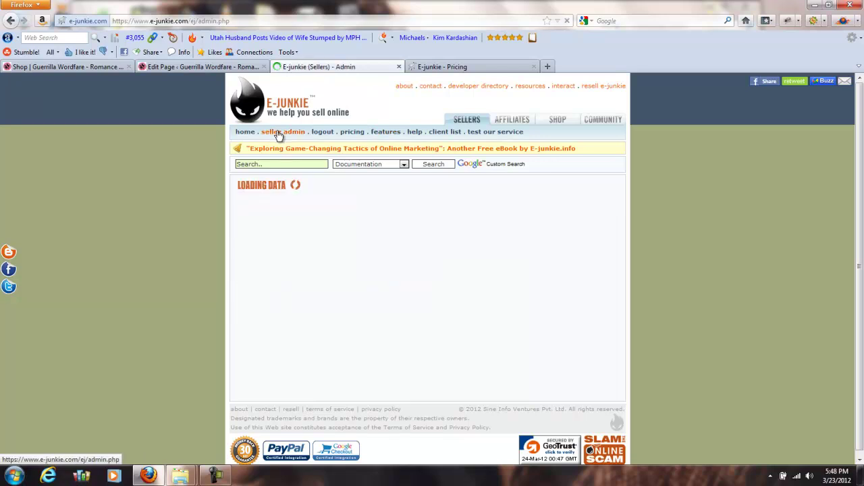
{"action": "left_click", "coordinate": [282, 200]}
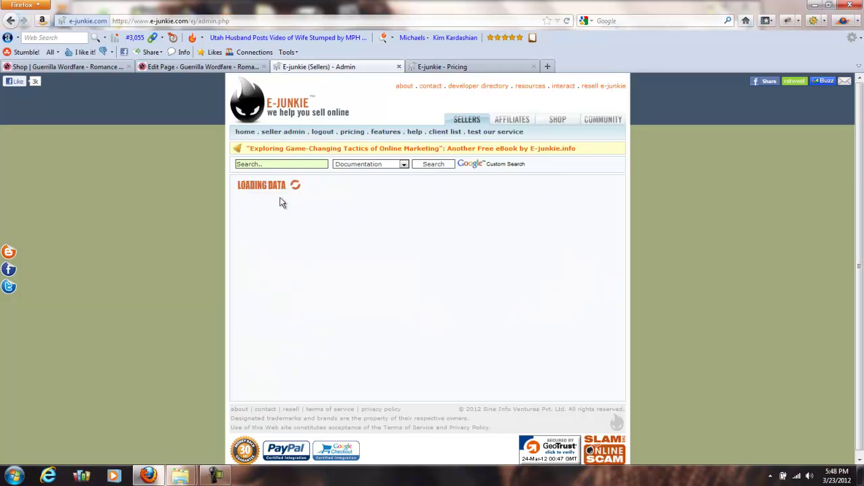
{"action": "type", "text": "Damian's"}
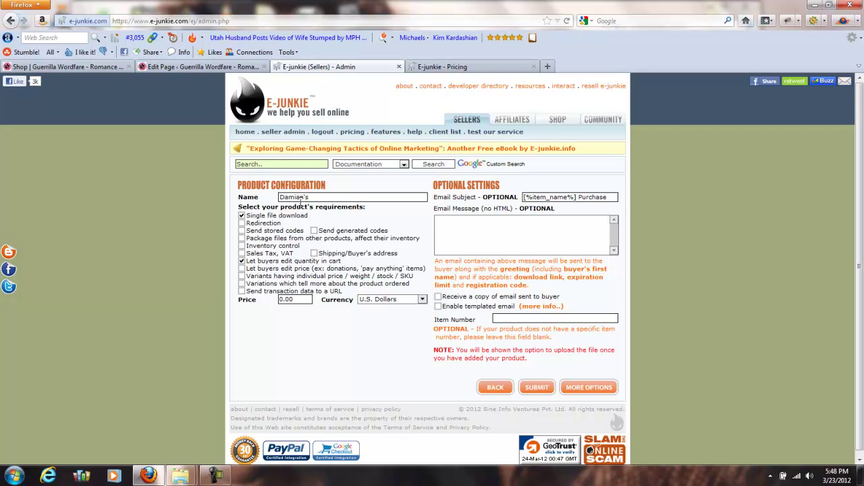
{"action": "type", "text": " Immortal (pdf version)"}
{"action": "left_click_drag", "start_coordinate": [301, 299], "coordinate": [281, 302]}
{"action": "key", "text": "BackSpace"}
{"action": "type", "text": "2.99"}
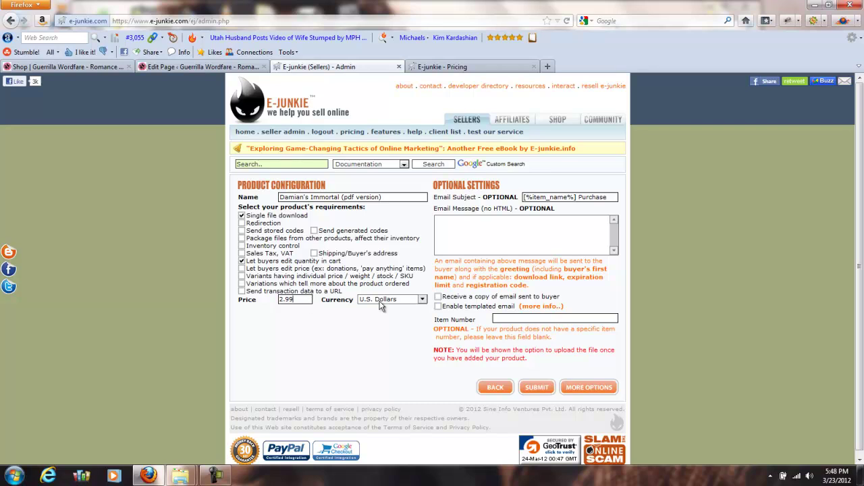
{"action": "left_click", "coordinate": [536, 395]}
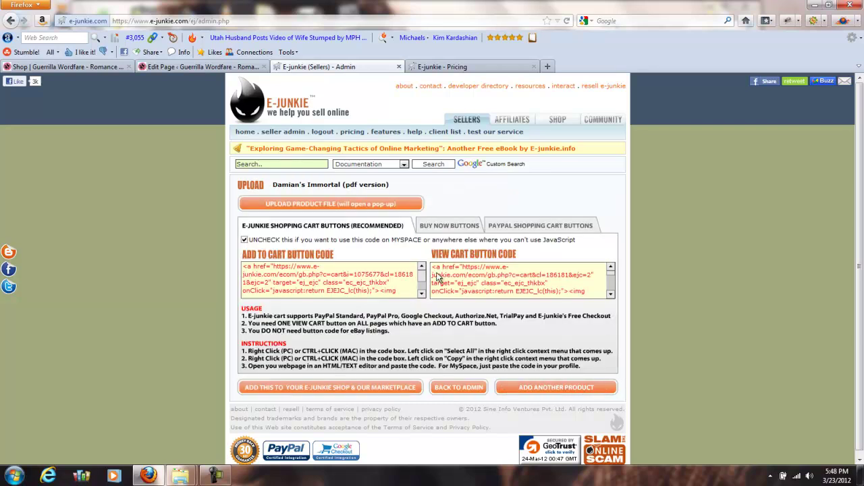
Upload Damian's Immortal.pdf as the product file for the pdf version and close the upload window.
{"action": "left_click", "coordinate": [386, 205]}
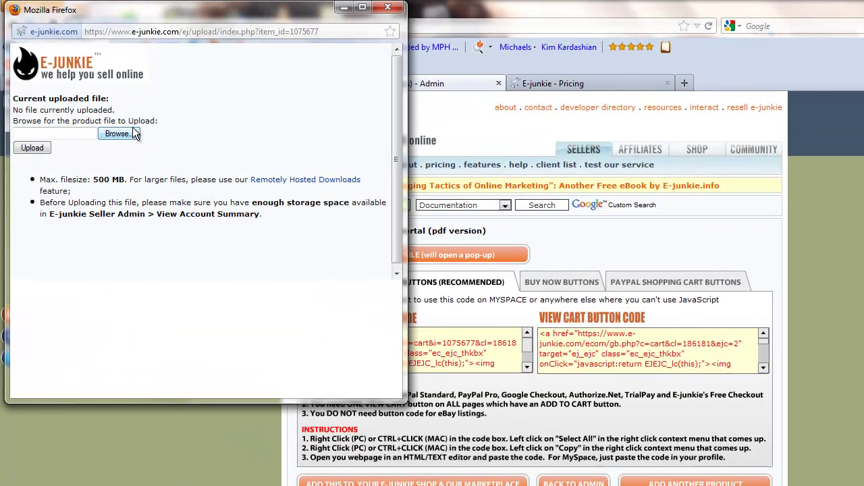
{"action": "left_click", "coordinate": [133, 133]}
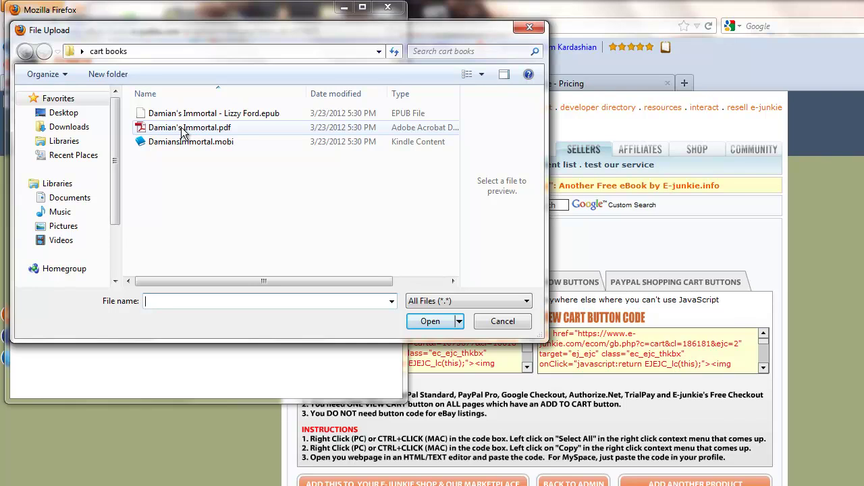
{"action": "double_click", "coordinate": [181, 127]}
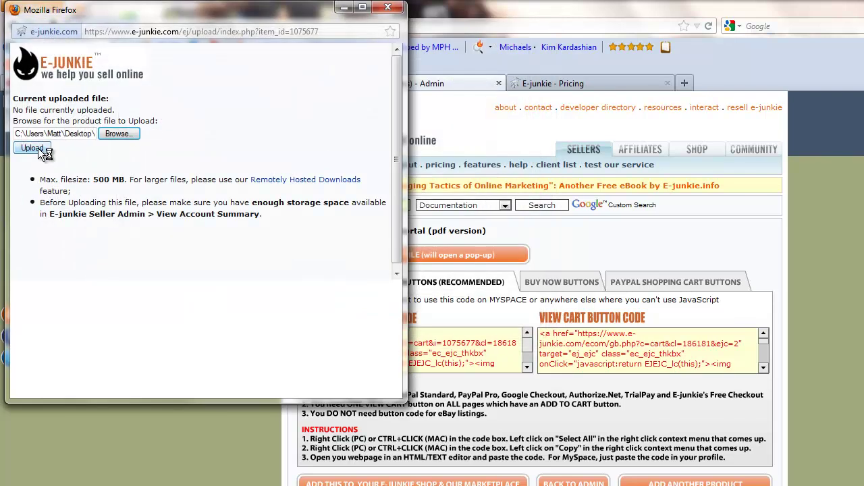
{"action": "left_click", "coordinate": [31, 148]}
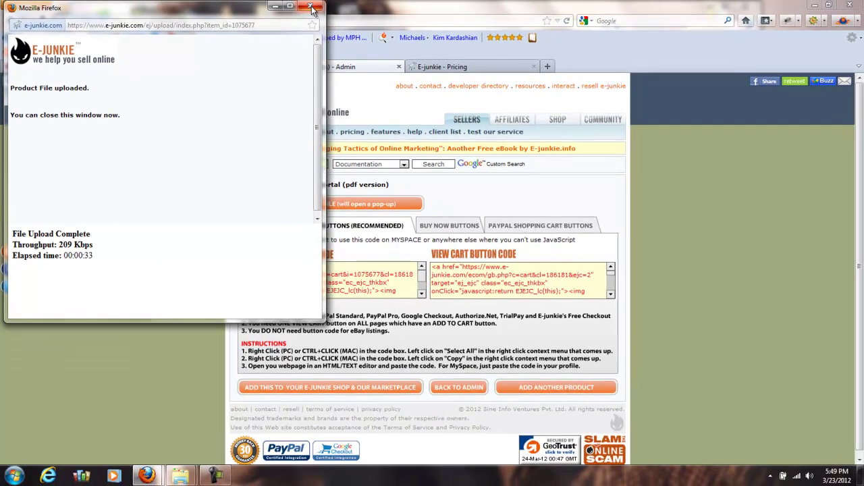
{"action": "left_click", "coordinate": [339, 8]}
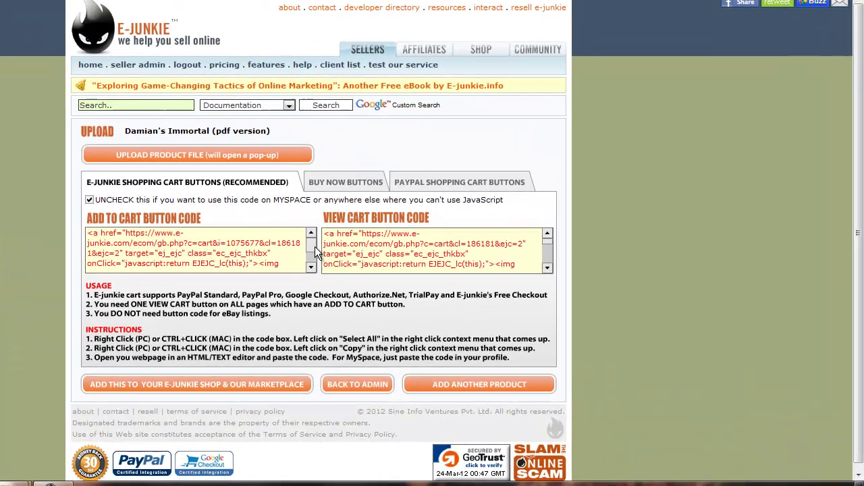
Add another product named "Damian's Immortal (.mobi Kindle version)", keeping the 2.99 price, and submit it.
{"action": "scroll", "coordinate": [358, 291], "scroll_direction": "down", "scroll_amount": 2}
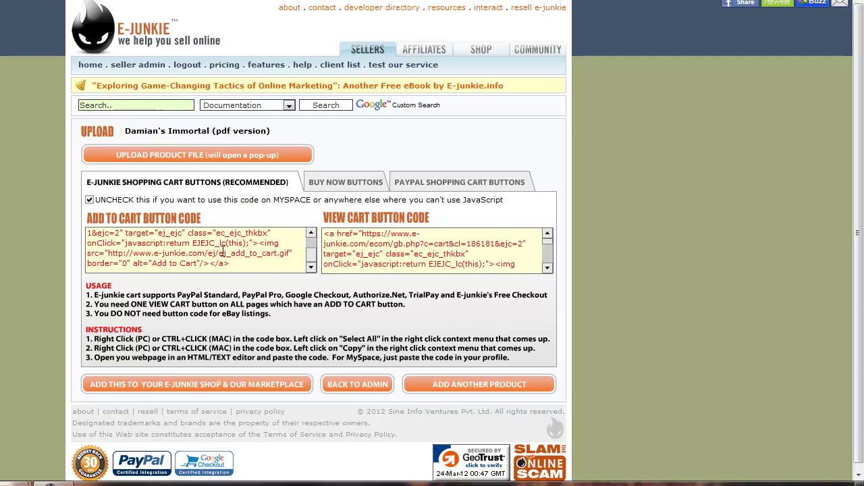
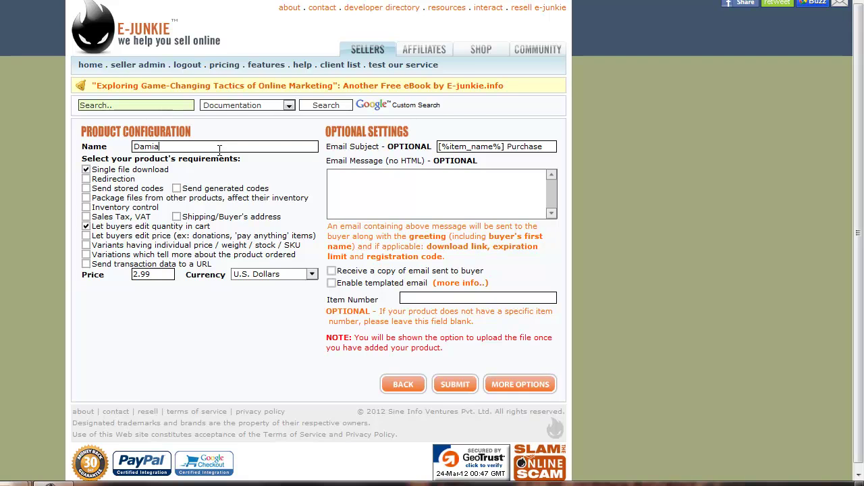
{"action": "type", "text": "Immortal (.mobi Kindle v"}
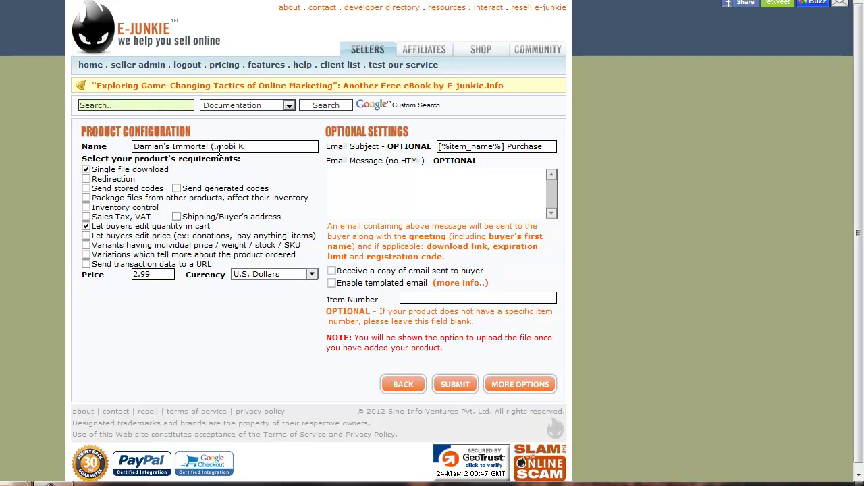
{"action": "type", "text": "ersion)"}
{"action": "left_click", "coordinate": [455, 393]}
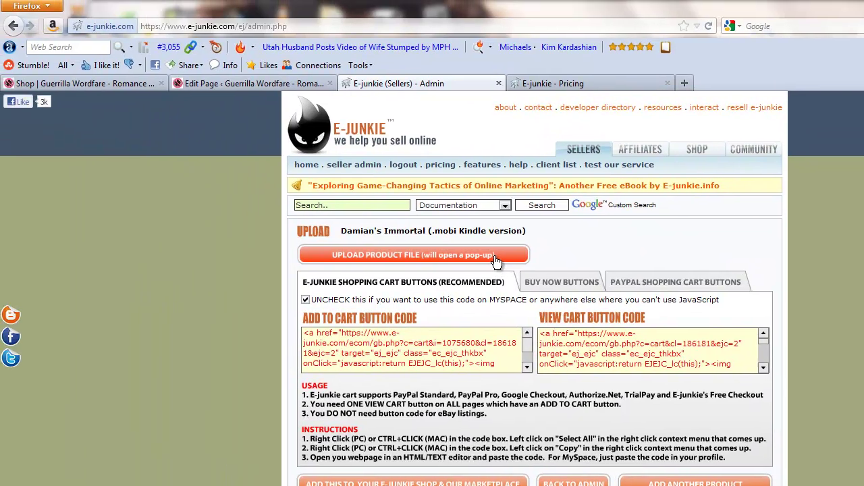
Upload DamiansImmortal.mobi as the product file for the Kindle version and close the upload window.
{"action": "left_click", "coordinate": [496, 260]}
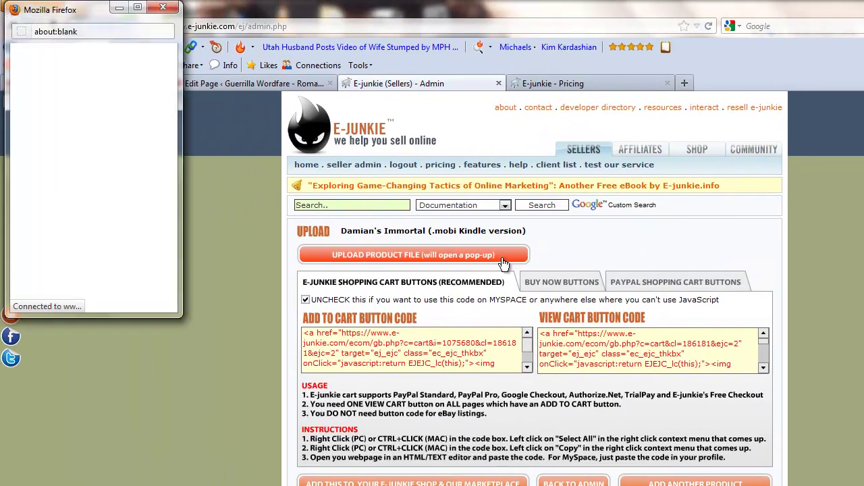
{"action": "left_click", "coordinate": [122, 137]}
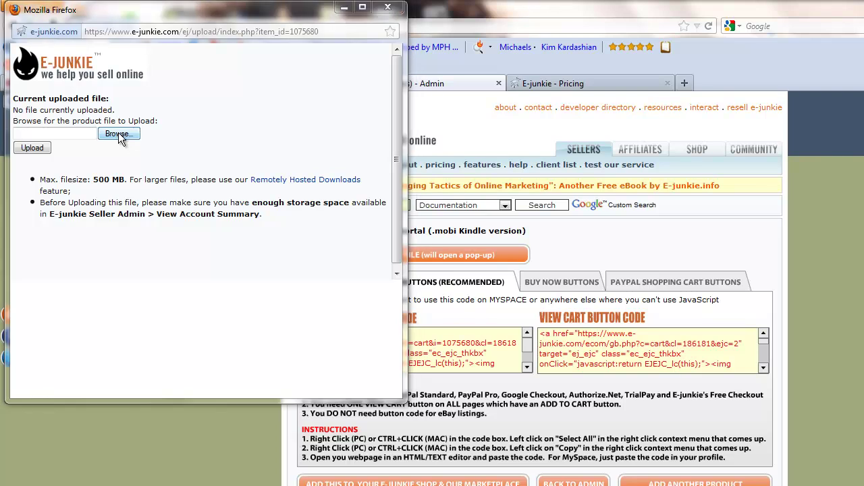
{"action": "double_click", "coordinate": [177, 144]}
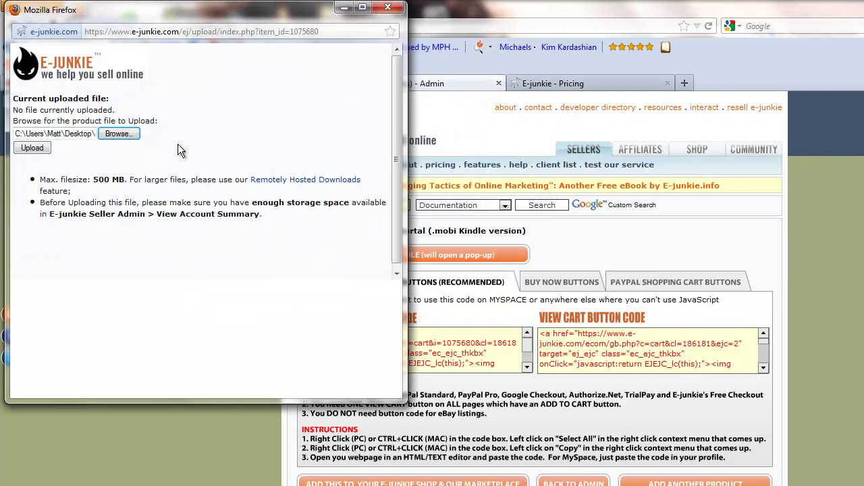
{"action": "left_click", "coordinate": [32, 148]}
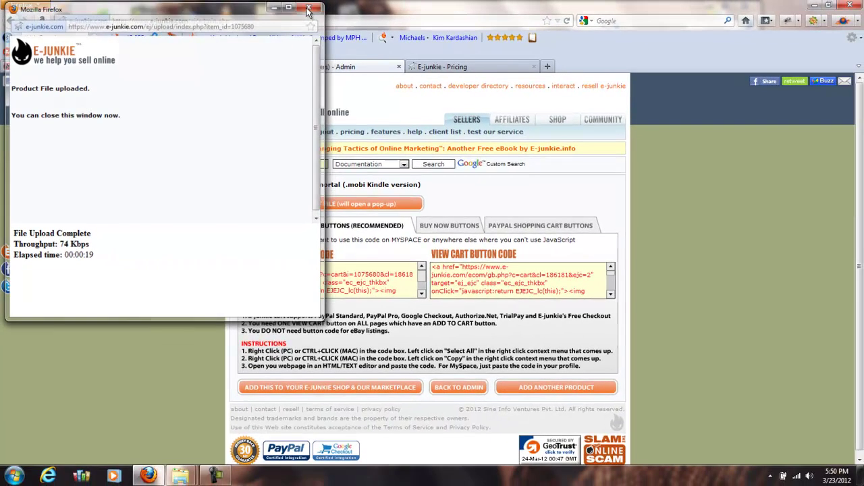
{"action": "left_click", "coordinate": [308, 9]}
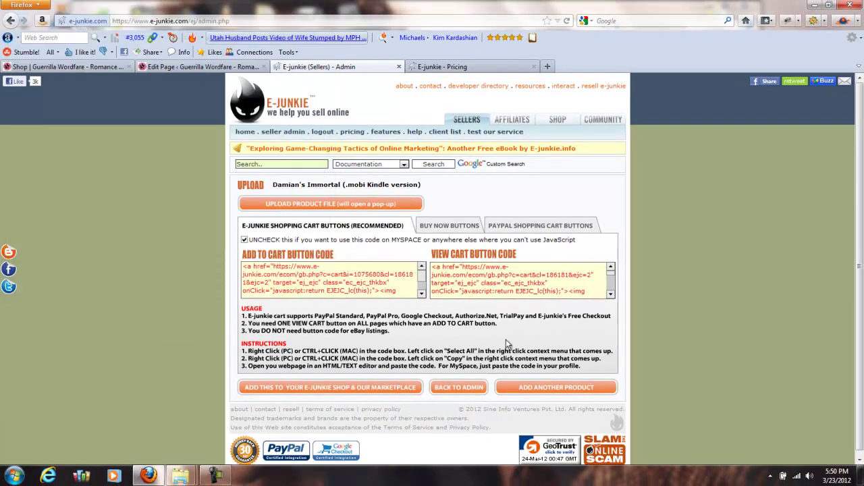
Add another product named "Damian's Immortal (.epub Nook and iPad version)", keeping the 2.99 price, and submit it.
{"action": "left_click", "coordinate": [553, 388]}
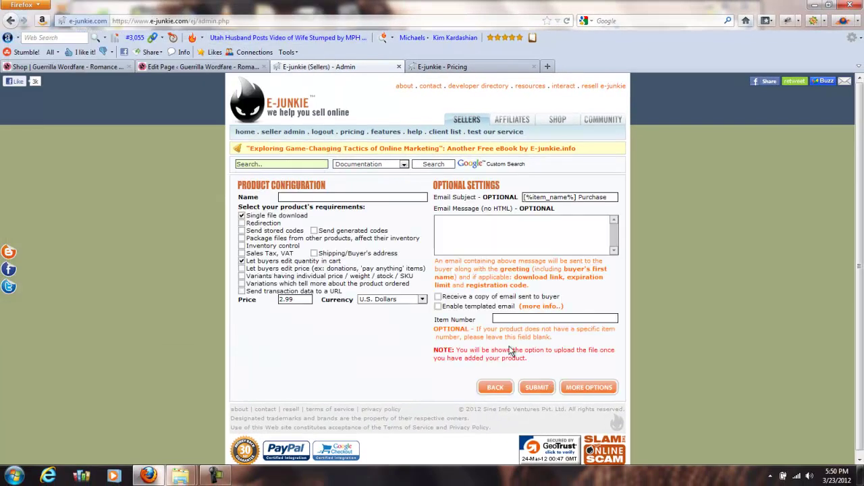
{"action": "left_click", "coordinate": [352, 198]}
{"action": "type", "text": "Damian's"}
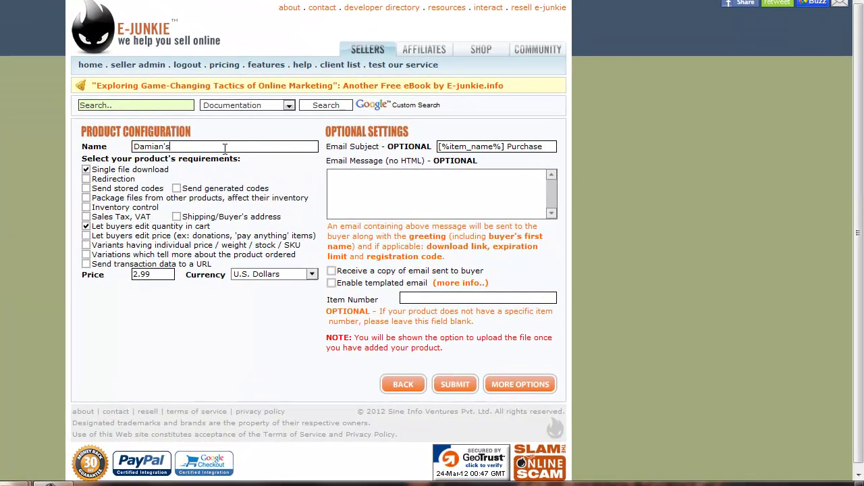
{"action": "type", "text": " Immortal (.epub Nook"}
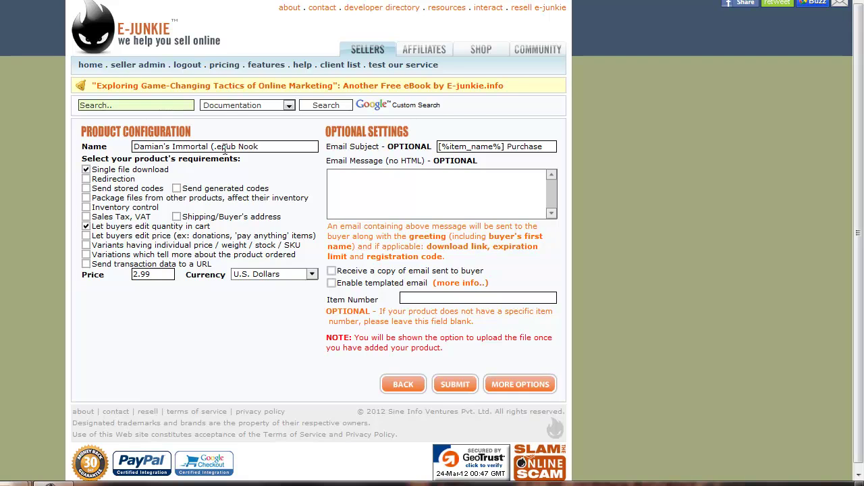
{"action": "type", "text": " and iPad version)"}
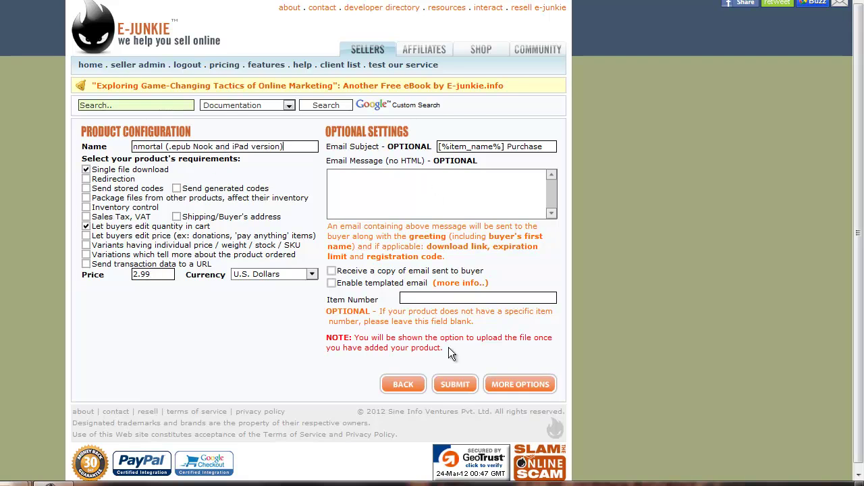
{"action": "left_click", "coordinate": [455, 385]}
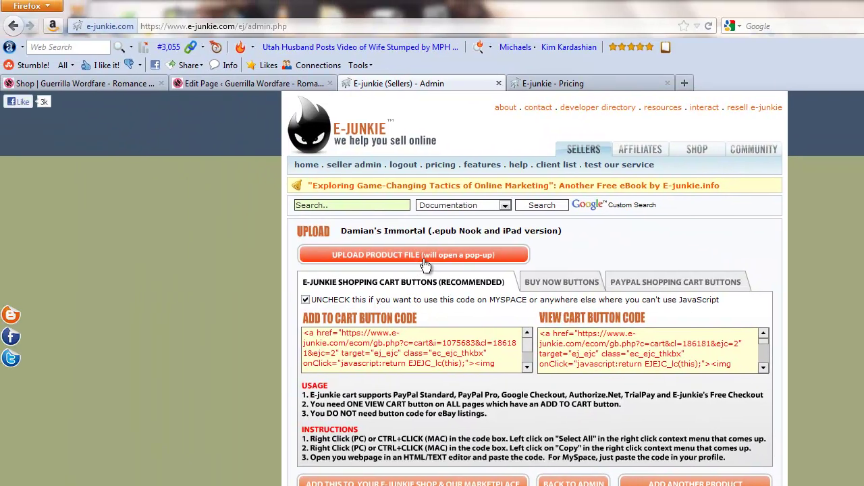
Upload the Damian's Immortal .epub file from the cart books folder as the product file and close the upload window.
{"action": "left_click", "coordinate": [424, 261]}
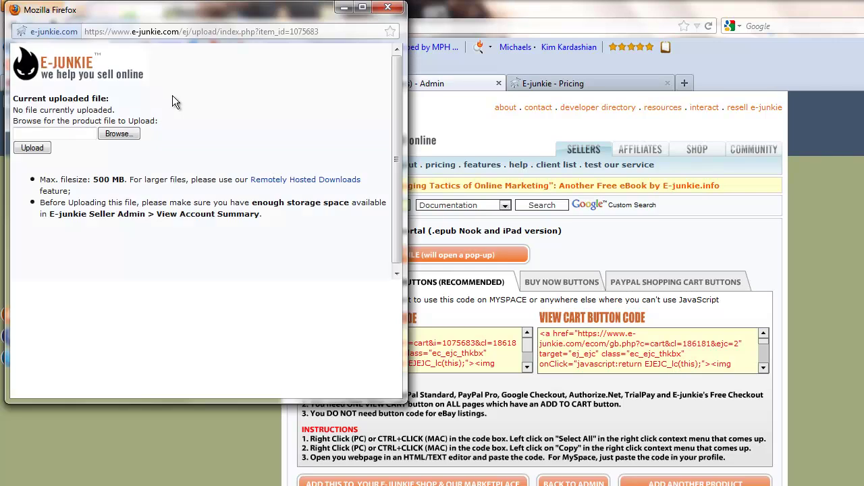
{"action": "left_click", "coordinate": [119, 136]}
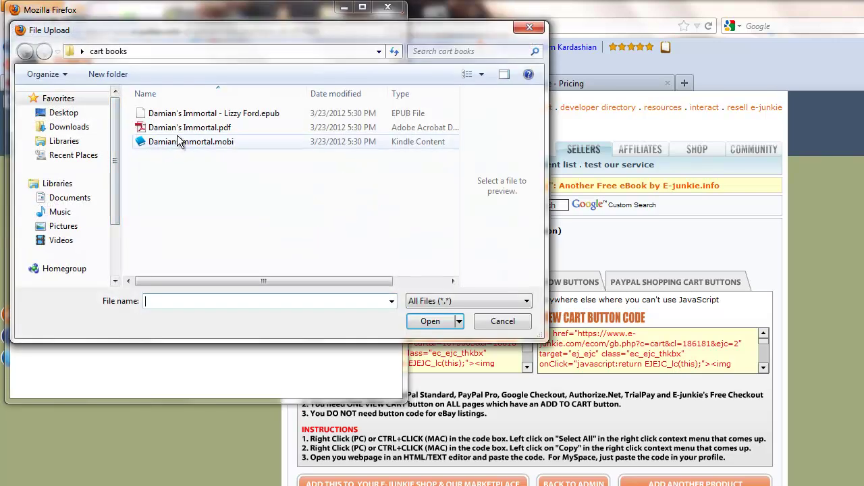
{"action": "double_click", "coordinate": [206, 118]}
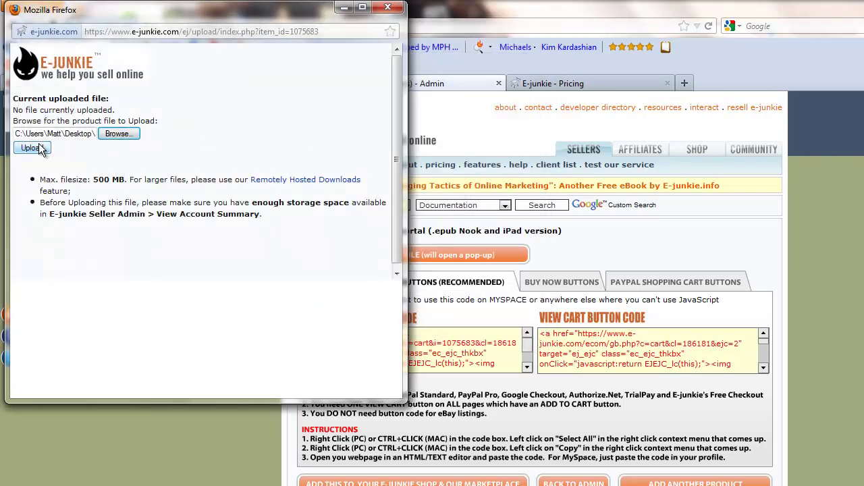
{"action": "left_click", "coordinate": [38, 147]}
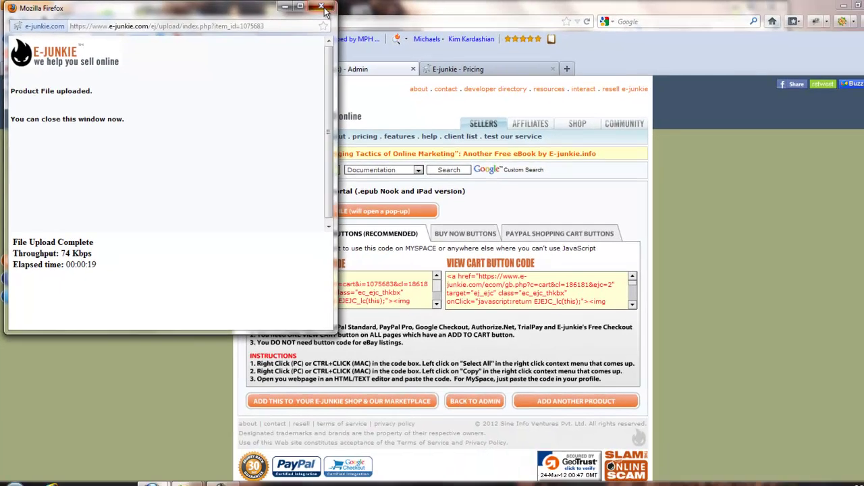
{"action": "left_click", "coordinate": [322, 8]}
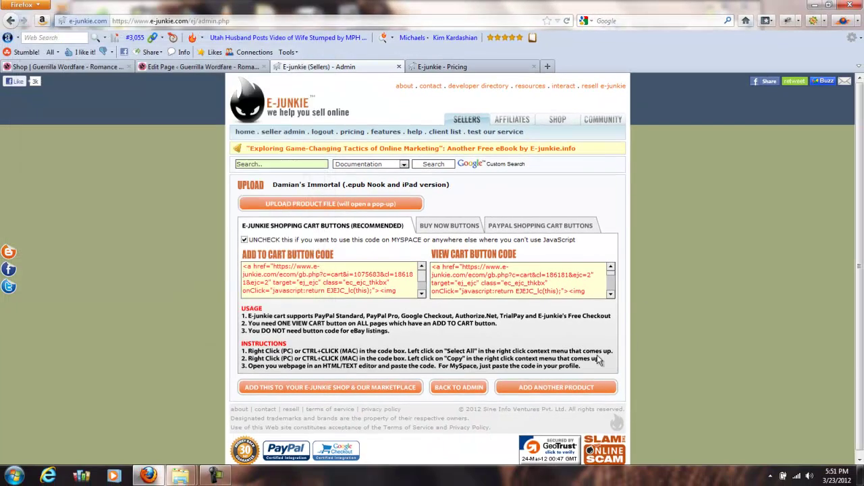
Add another product named "Damian's Immortal" with a price of 0.00 U.S. dollars and submit it.
{"action": "left_click", "coordinate": [564, 386]}
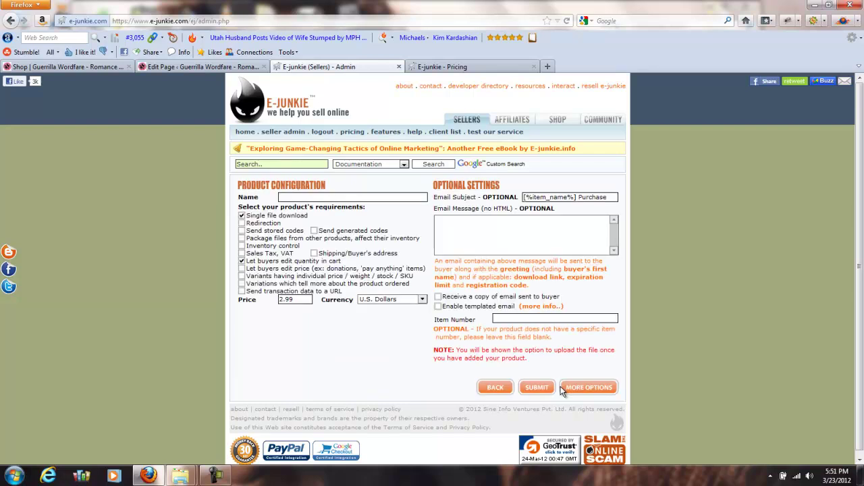
{"action": "left_click", "coordinate": [351, 195]}
{"action": "type", "text": "Damian's Immortal"}
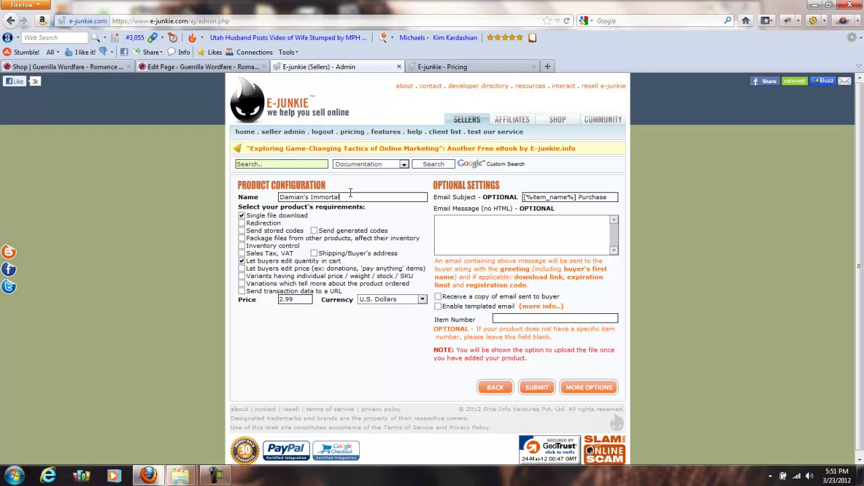
{"action": "left_click_drag", "start_coordinate": [302, 299], "coordinate": [276, 301]}
{"action": "type", "text": "0.00"}
{"action": "left_click", "coordinate": [543, 387]}
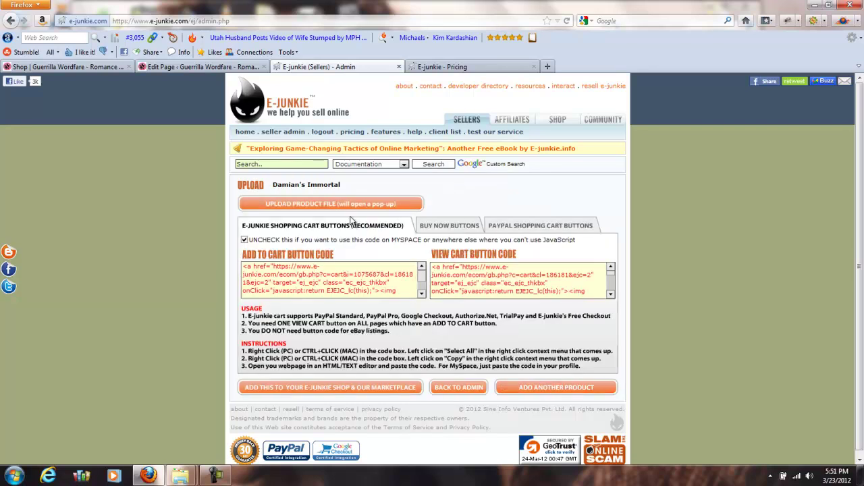
Edit the 0.00 Damian's Immortal product, replacing its single file download requirement with packaging files from other products.
{"action": "left_click", "coordinate": [454, 387]}
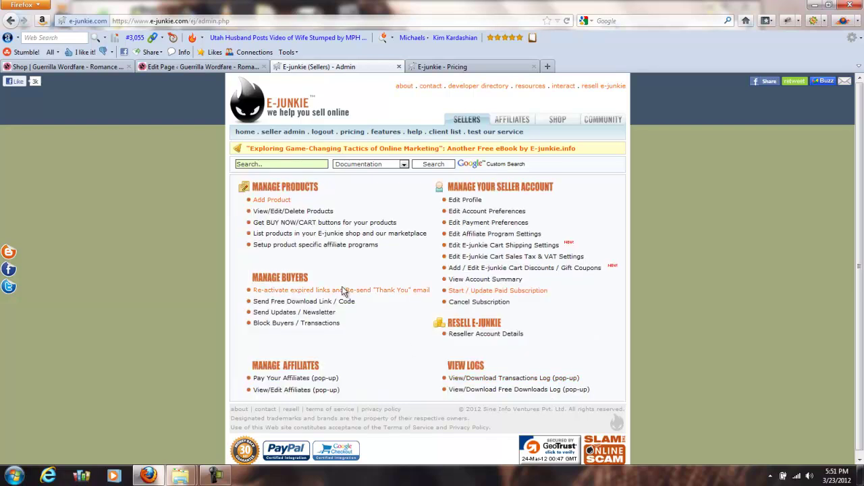
{"action": "left_click", "coordinate": [294, 212]}
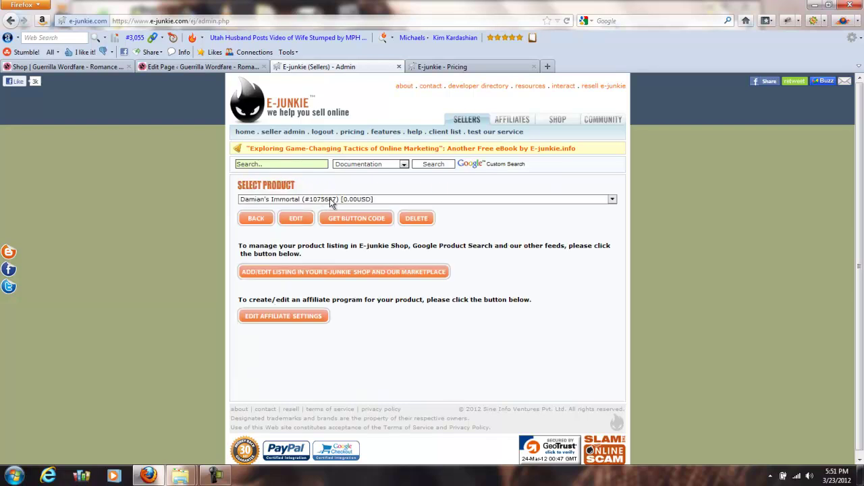
{"action": "left_click", "coordinate": [289, 220]}
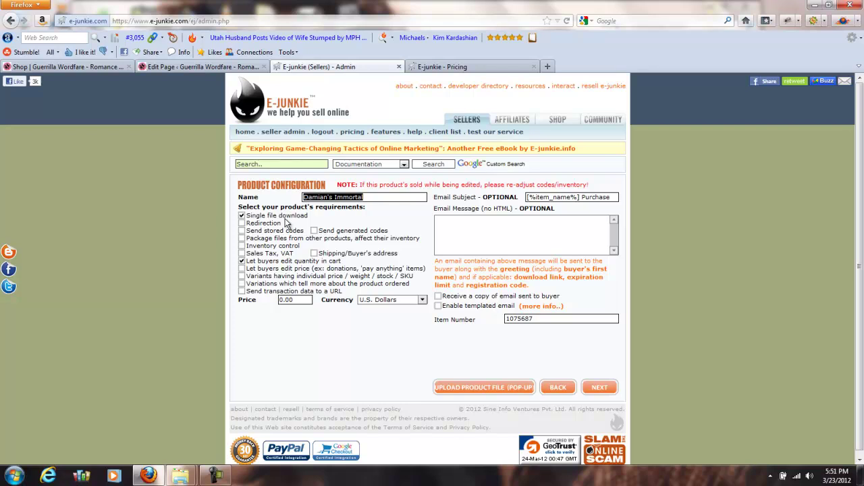
{"action": "left_click", "coordinate": [356, 196]}
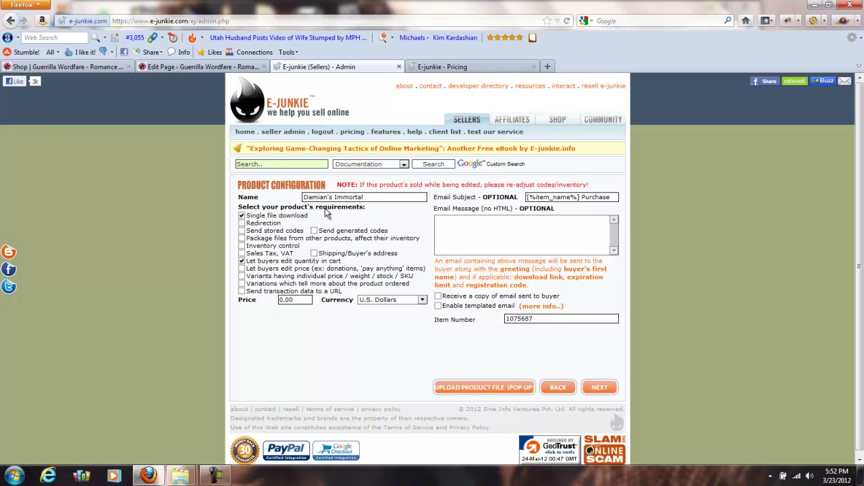
{"action": "left_click", "coordinate": [242, 216]}
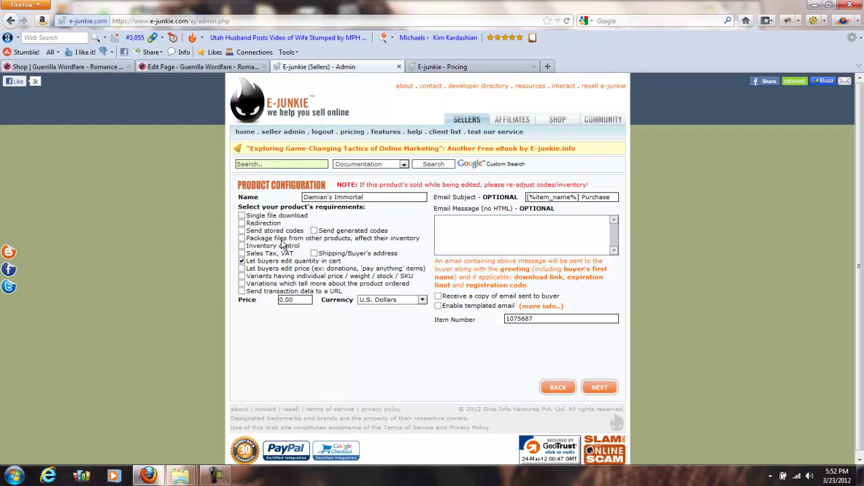
{"action": "left_click", "coordinate": [242, 238]}
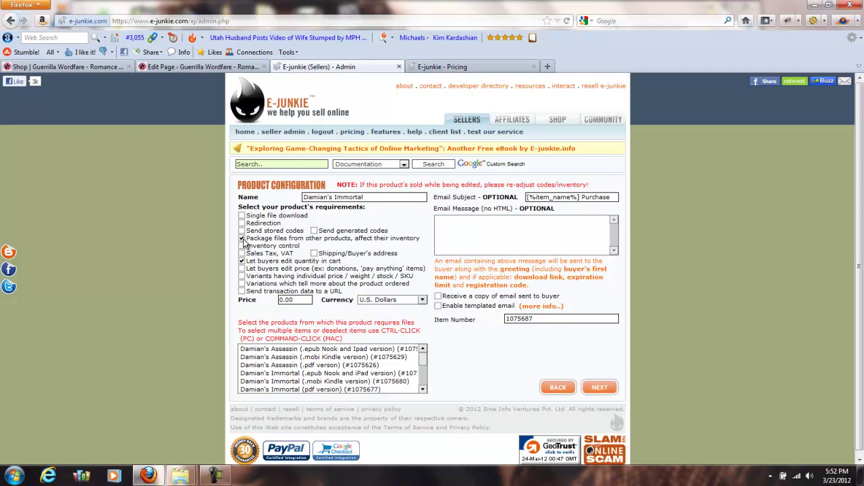
Select the .epub, .mobi and pdf versions of Damian's Immortal as the packaged files and submit the product with default remaining options.
{"action": "left_click", "coordinate": [316, 350]}
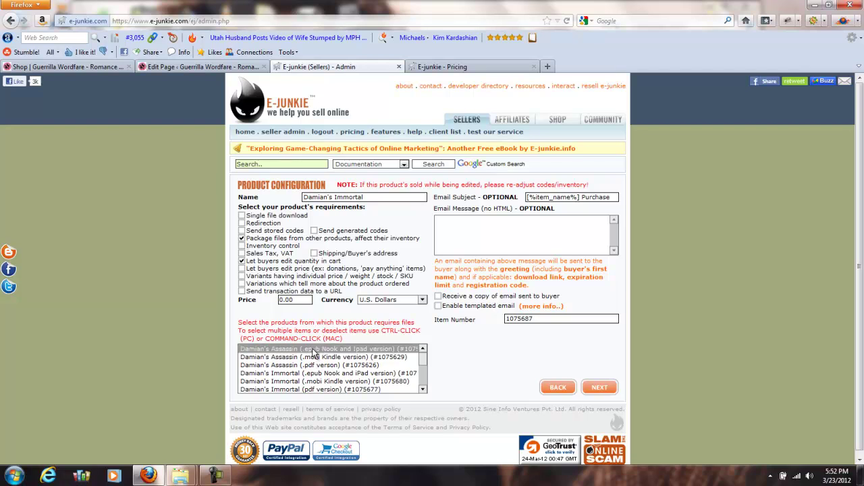
{"action": "left_click", "coordinate": [311, 358], "text": "ctrl"}
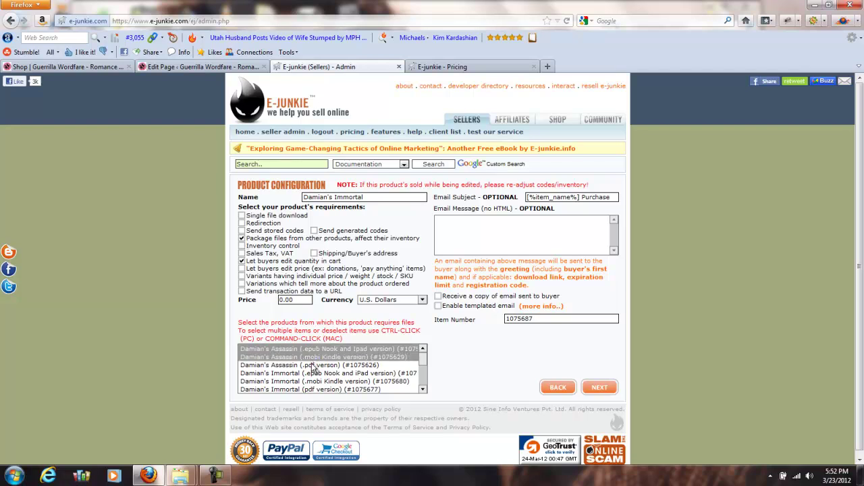
{"action": "left_click", "coordinate": [311, 358], "text": "ctrl"}
{"action": "left_click", "coordinate": [309, 350], "text": "ctrl"}
{"action": "left_click", "coordinate": [301, 373], "text": "ctrl"}
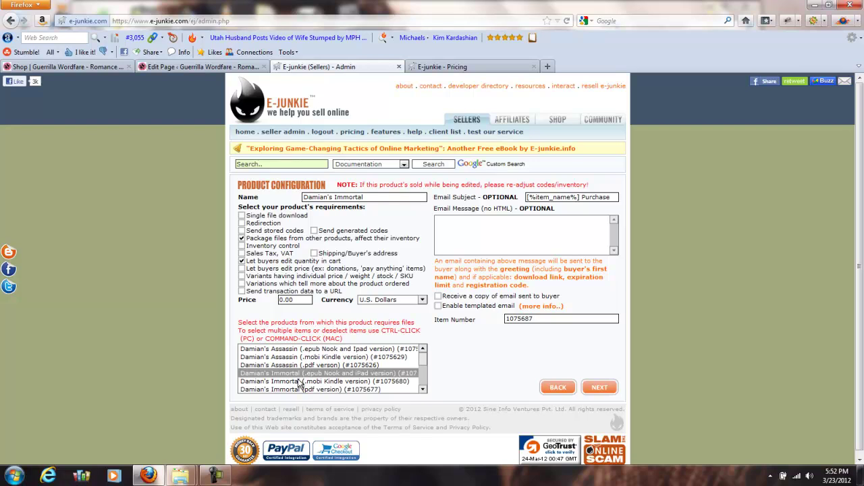
{"action": "left_click", "coordinate": [300, 381], "text": "ctrl"}
{"action": "left_click", "coordinate": [299, 390], "text": "ctrl"}
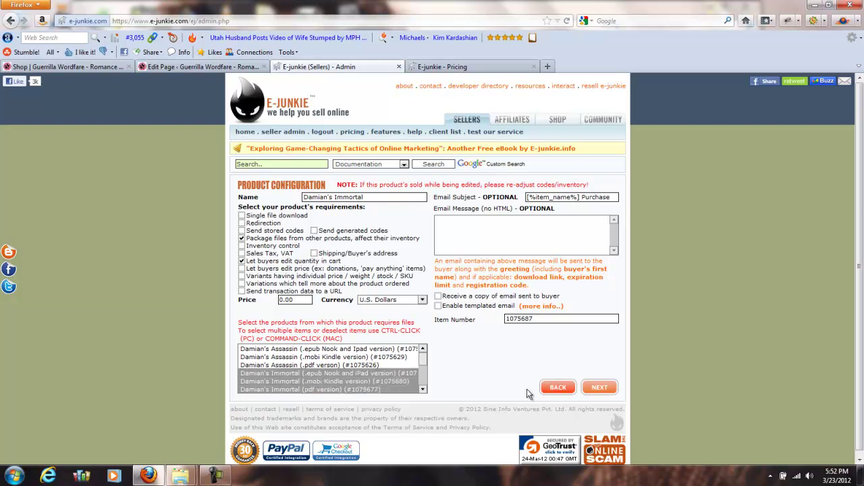
{"action": "left_click", "coordinate": [596, 395]}
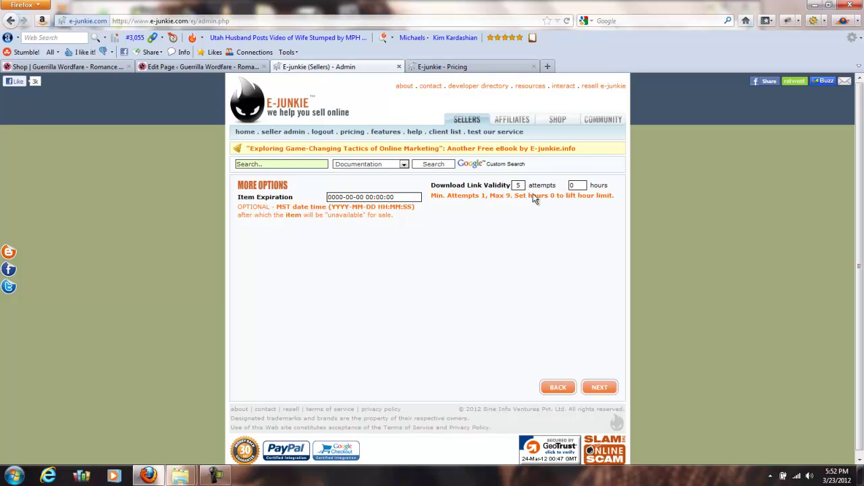
{"action": "left_click", "coordinate": [598, 389]}
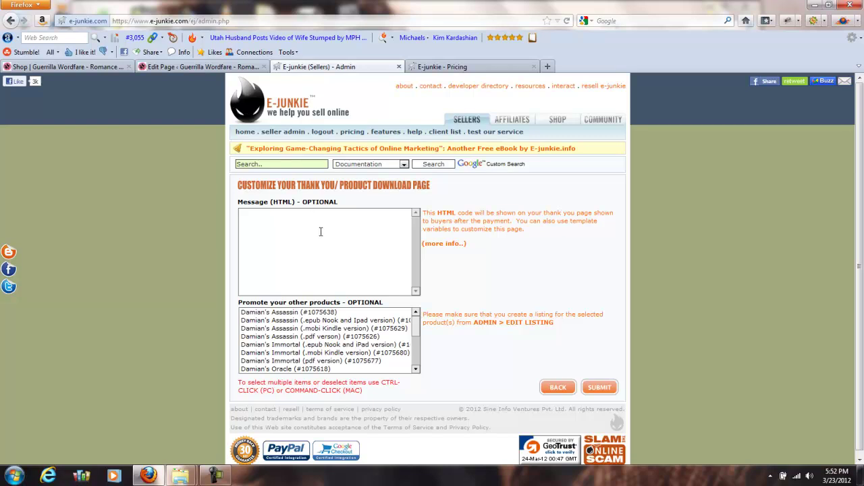
{"action": "left_click", "coordinate": [600, 387]}
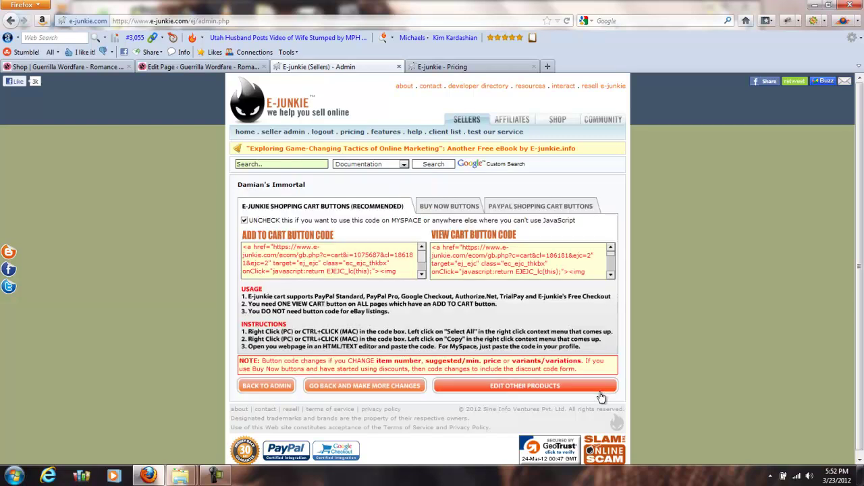
Copy the whole Add to Cart button code of the Damian's Immortal product.
{"action": "scroll", "coordinate": [422, 269], "scroll_direction": "down", "scroll_amount": 1}
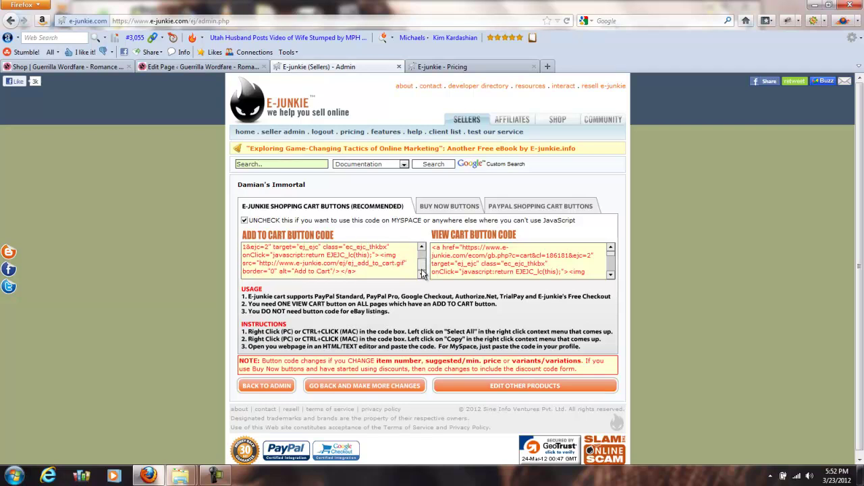
{"action": "left_click_drag", "start_coordinate": [387, 272], "coordinate": [238, 233]}
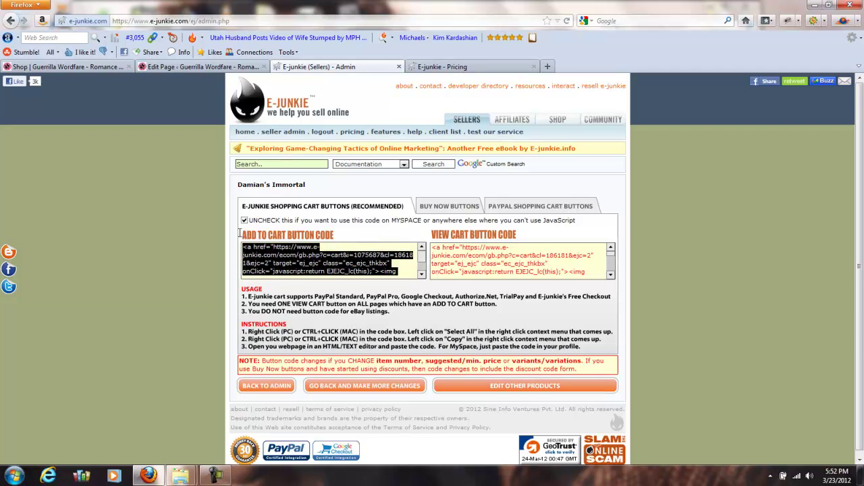
{"action": "right_click", "coordinate": [273, 255]}
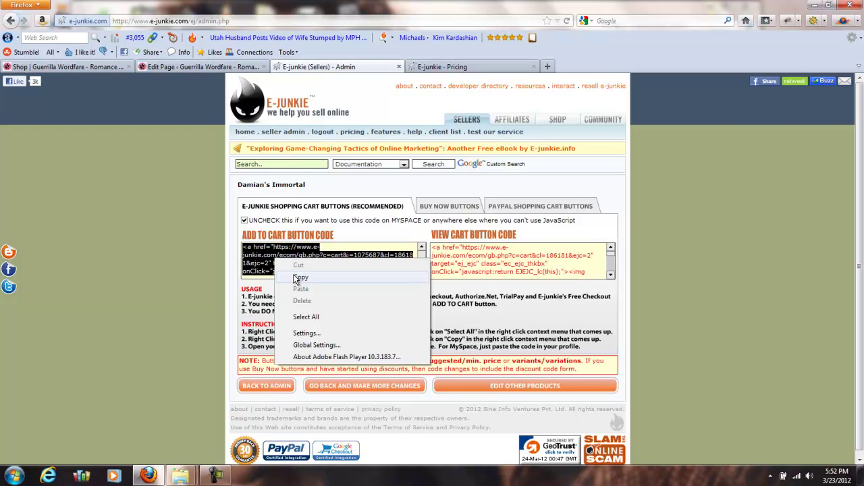
{"action": "left_click", "coordinate": [287, 272]}
In the WordPress Shop page's HTML, paste the copied Add to Cart code after the Damian's Immortal description and update the page.
{"action": "left_click", "coordinate": [178, 66]}
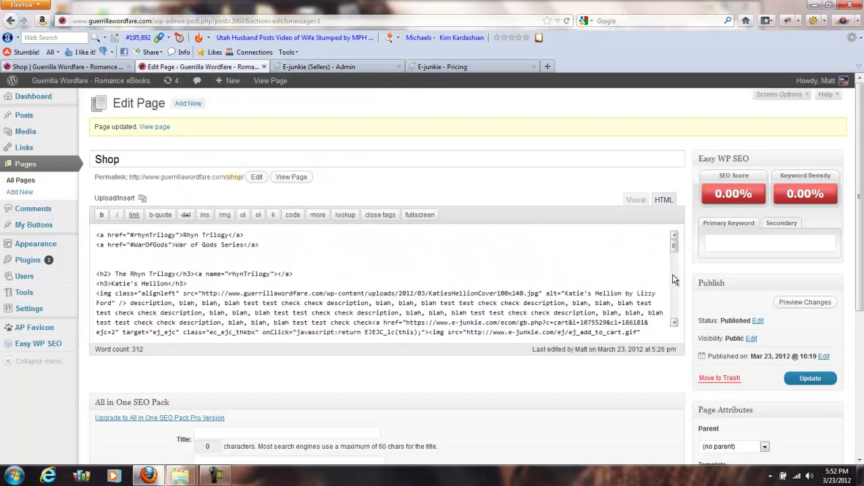
{"action": "left_click_drag", "start_coordinate": [673, 247], "coordinate": [674, 312]}
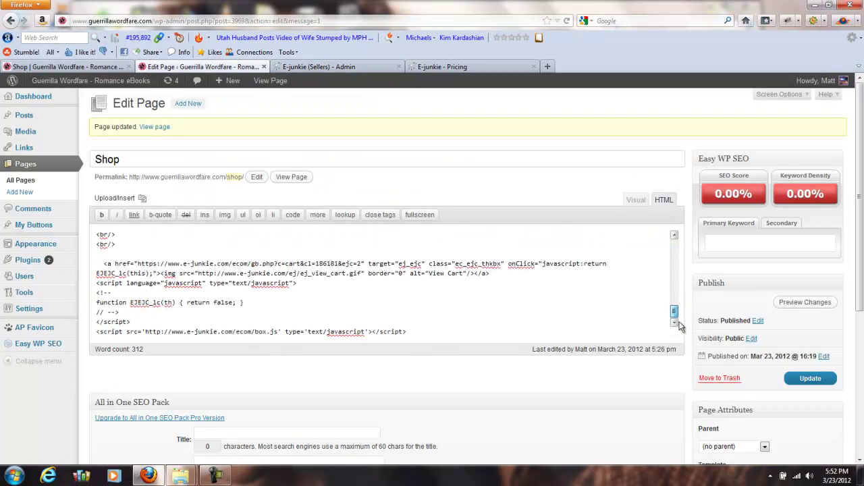
{"action": "scroll", "coordinate": [365, 275], "scroll_direction": "up", "scroll_amount": 2}
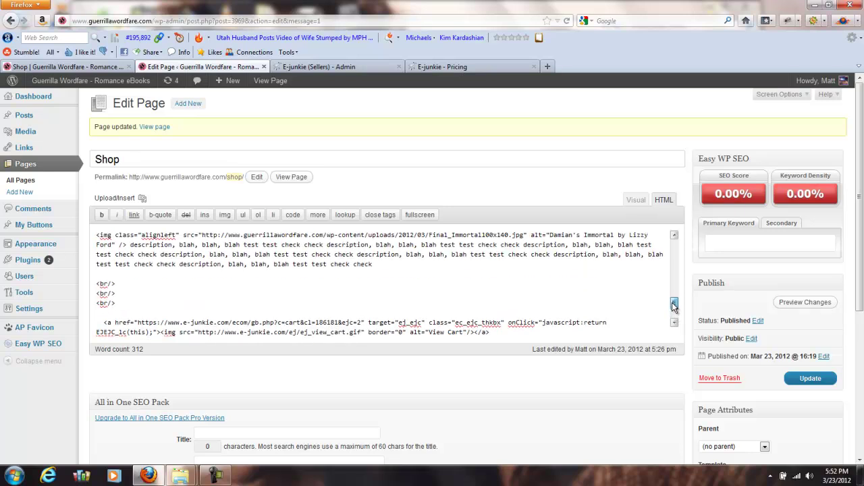
{"action": "left_click", "coordinate": [400, 286]}
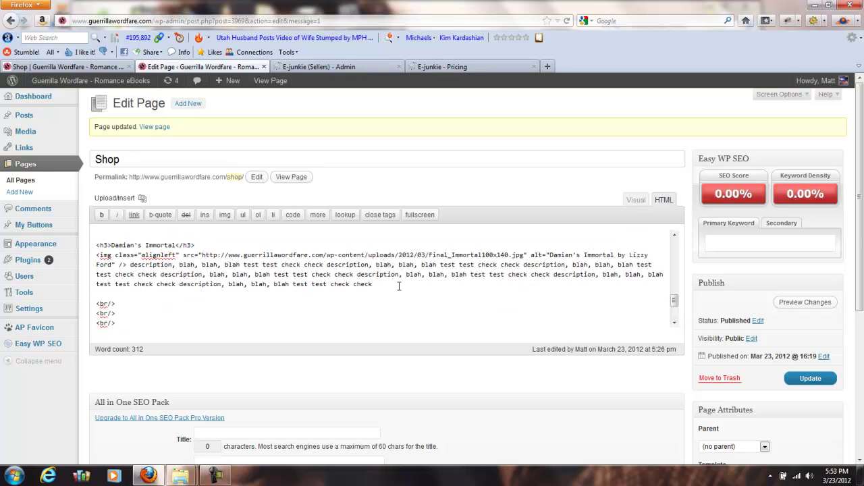
{"action": "key", "text": "ctrl+v"}
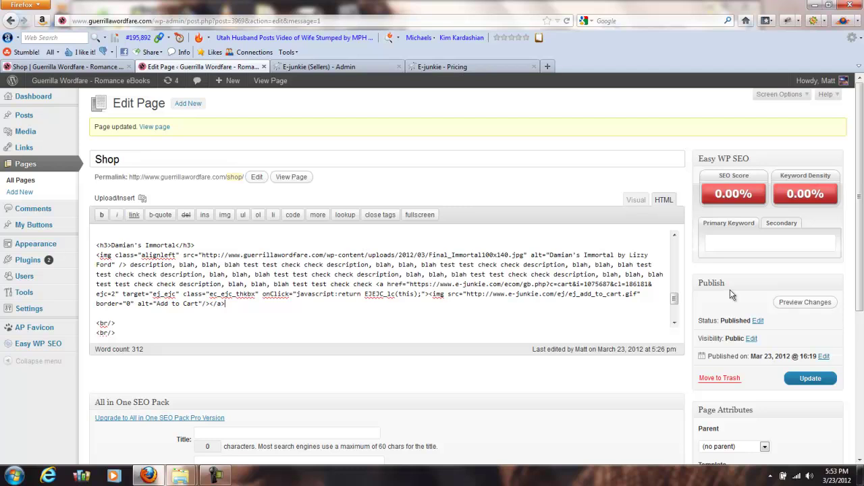
{"action": "left_click", "coordinate": [807, 379]}
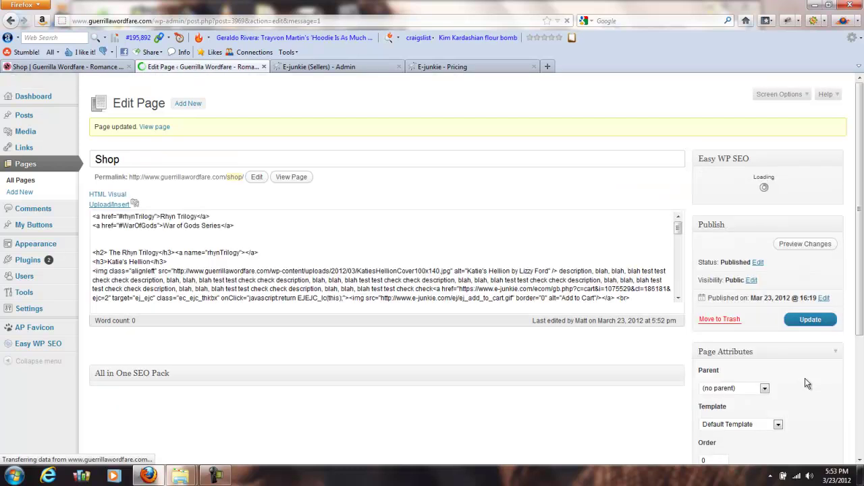
Reload the live Shop page, test the Add to Cart button of Damian's Assassin and close the shopping cart.
{"action": "left_click", "coordinate": [94, 65]}
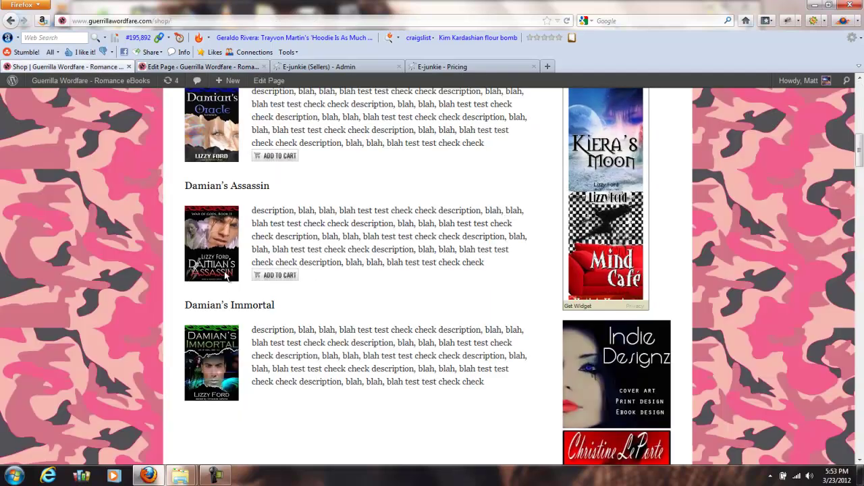
{"action": "left_click", "coordinate": [567, 21]}
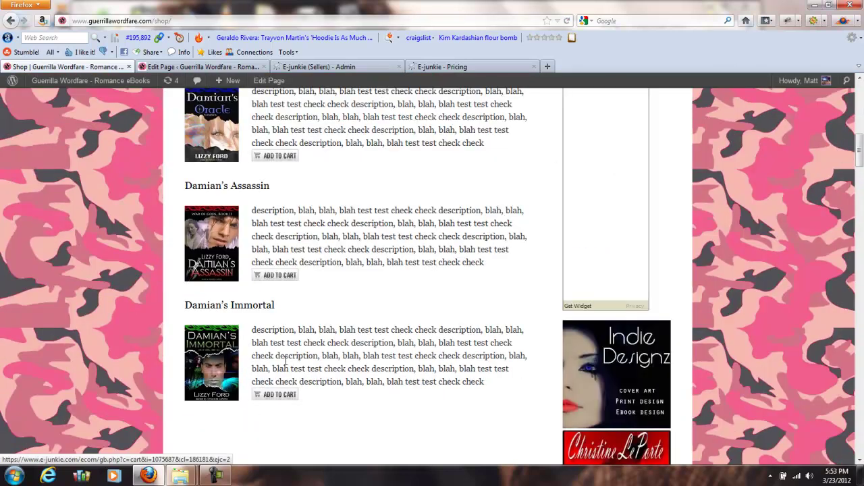
{"action": "left_click", "coordinate": [277, 277]}
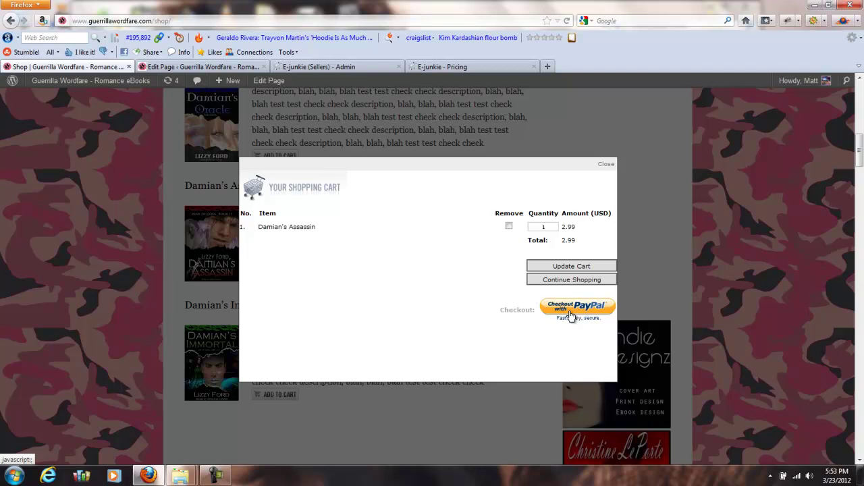
{"action": "left_click", "coordinate": [607, 165]}
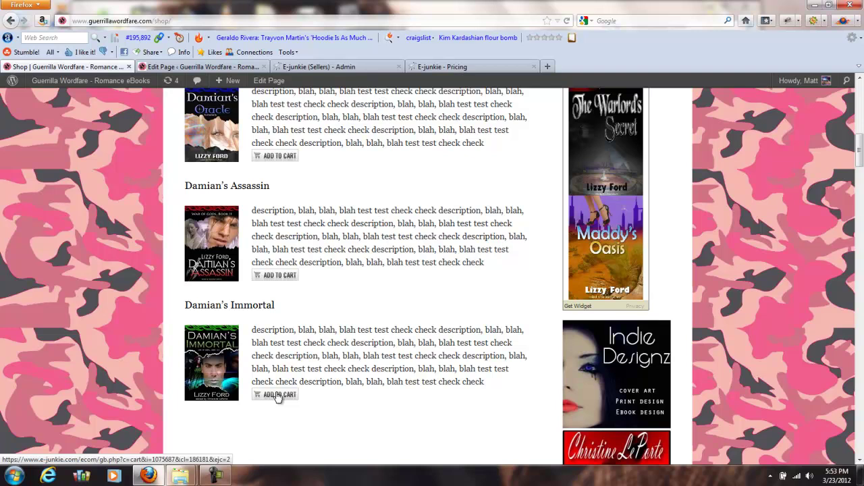
Add Damian's Immortal to the cart, remove Damian's Assassin from it and proceed to checkout.
{"action": "left_click", "coordinate": [278, 396]}
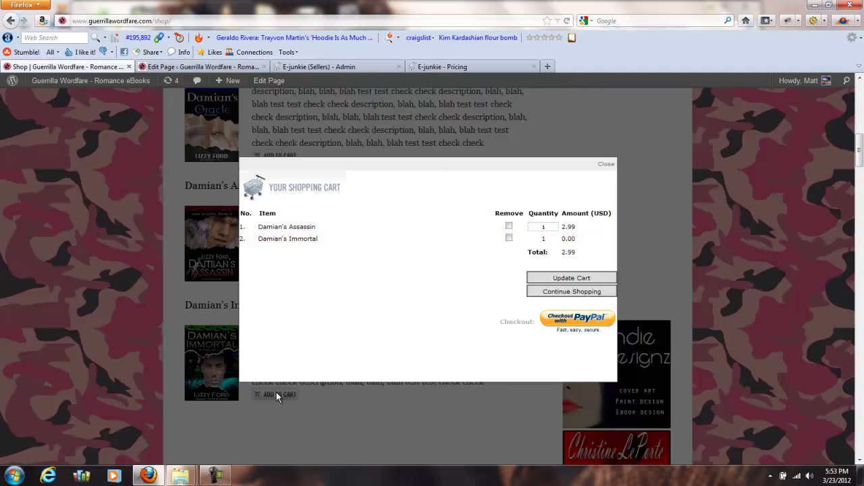
{"action": "left_click", "coordinate": [509, 226]}
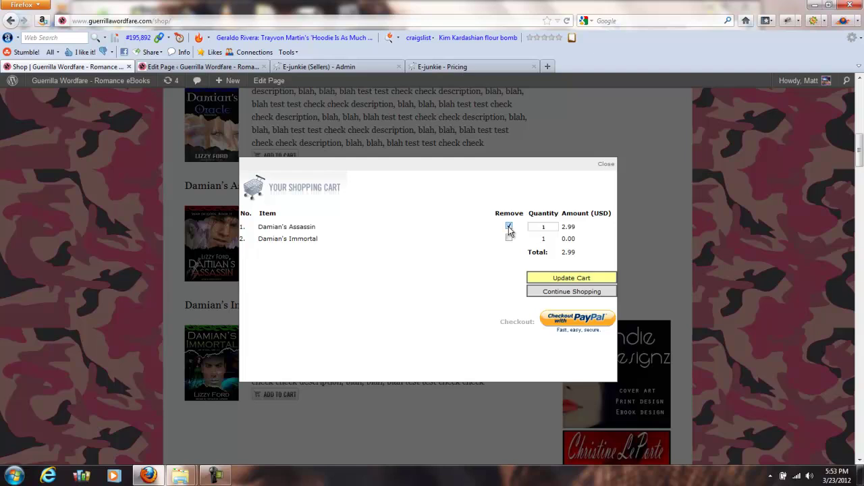
{"action": "left_click", "coordinate": [559, 279]}
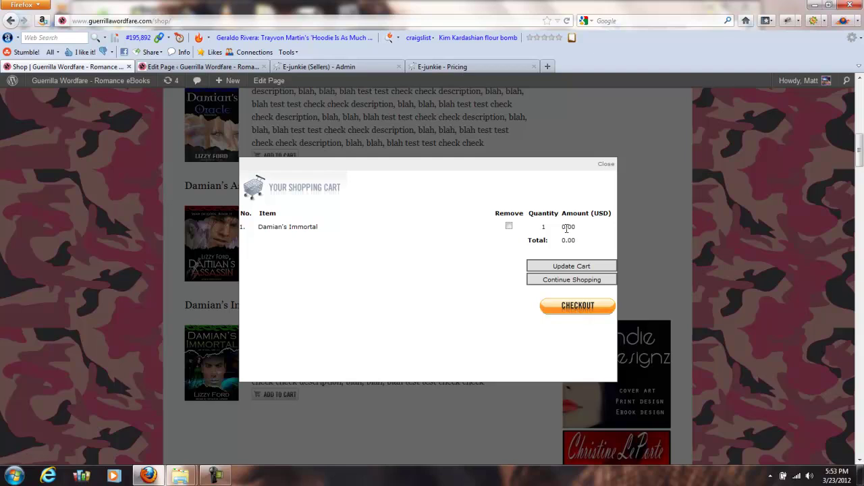
{"action": "left_click", "coordinate": [576, 308]}
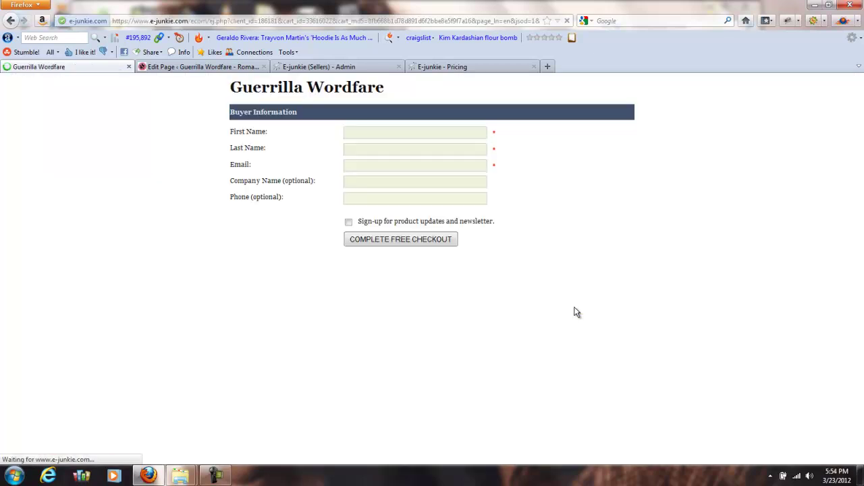
Enter the buyer's first name, last name and e-mail address and try to complete the free checkout.
{"action": "left_click", "coordinate": [434, 131]}
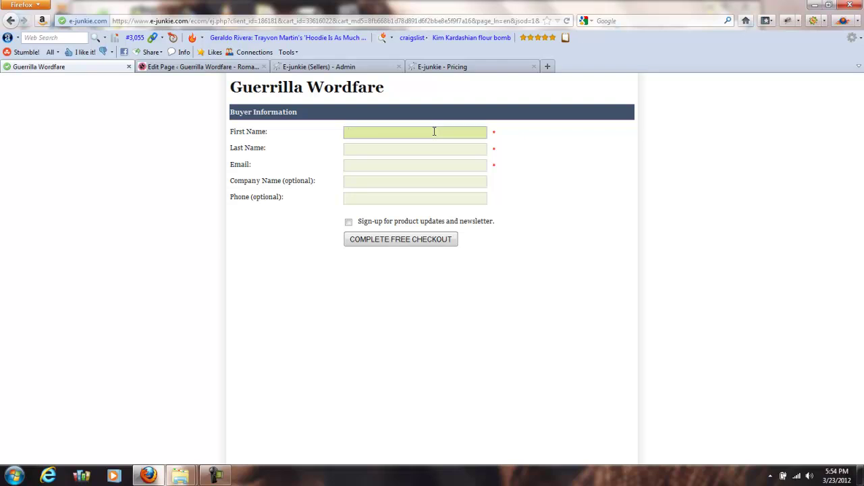
{"action": "type", "text": "fake"}
{"action": "key", "text": "Tab"}
{"action": "type", "text": "name"}
{"action": "key", "text": "Tab"}
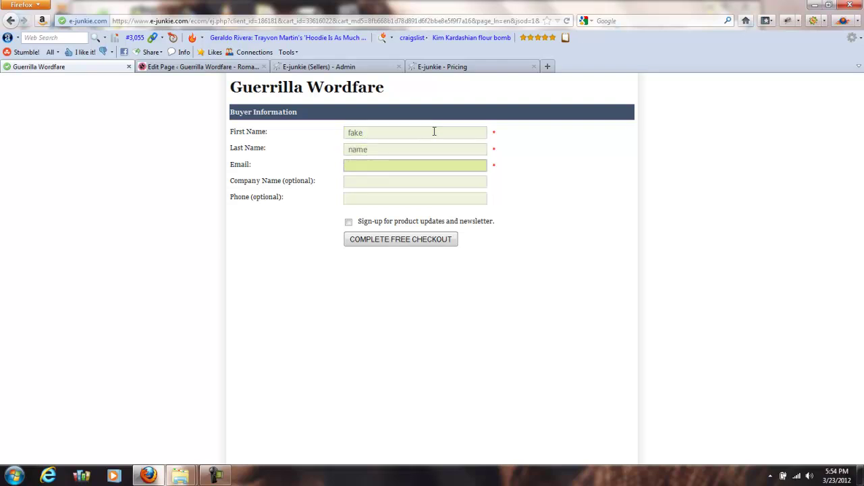
{"action": "type", "text": "hhhh@.dhd.org"}
{"action": "left_click", "coordinate": [439, 242]}
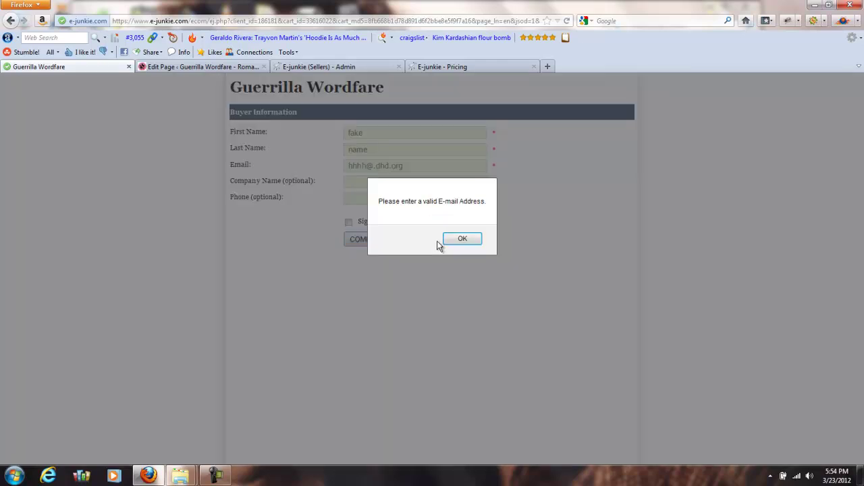
Correct the buyer's e-mail address by deleting the extra dot after the @ sign and complete the free checkout.
{"action": "left_click", "coordinate": [455, 239]}
{"action": "left_click", "coordinate": [376, 166]}
{"action": "key", "text": "BackSpace"}
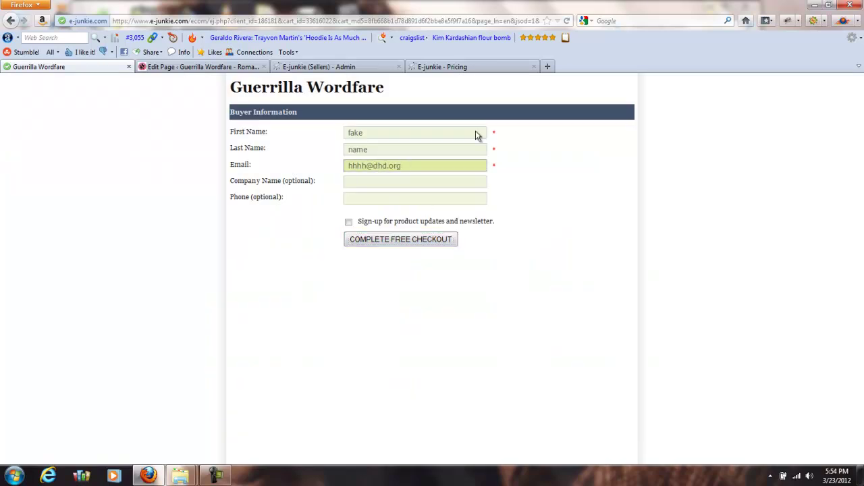
{"action": "left_click", "coordinate": [448, 241]}
{"action": "left_click", "coordinate": [480, 239]}
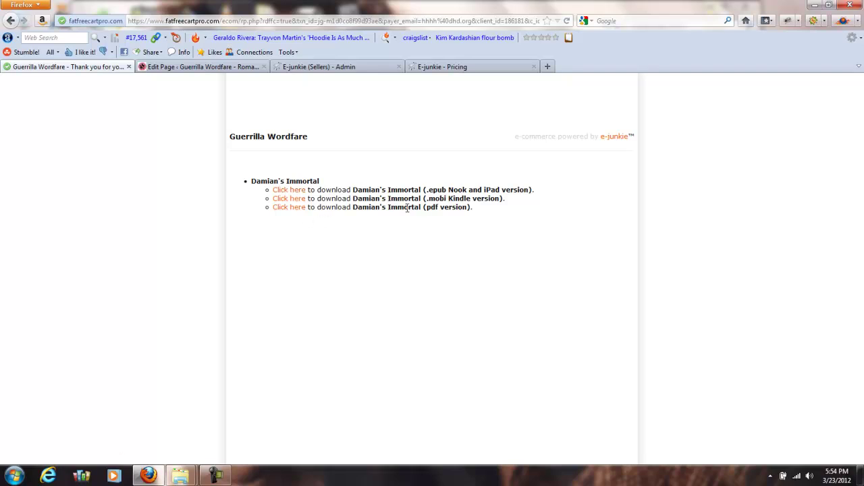
Download the pdf, .mobi Kindle and .epub versions of Damian's Immortal from the thank-you page, saving the files.
{"action": "left_click", "coordinate": [281, 208]}
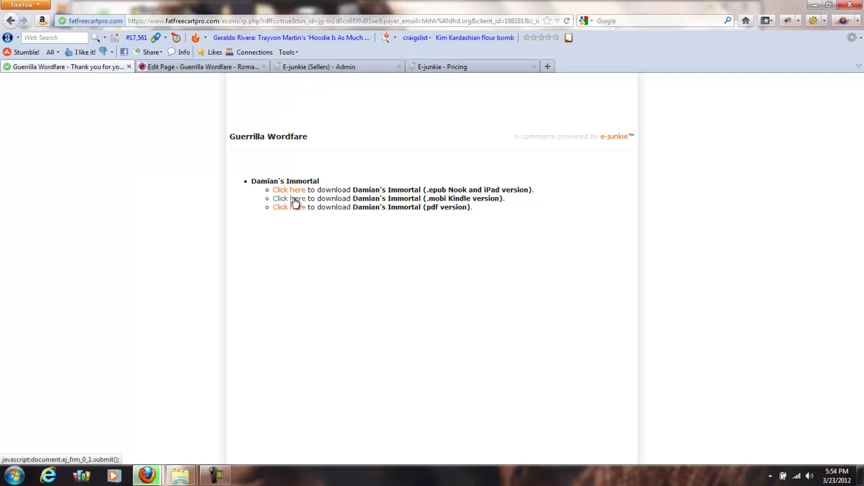
{"action": "left_click", "coordinate": [295, 200]}
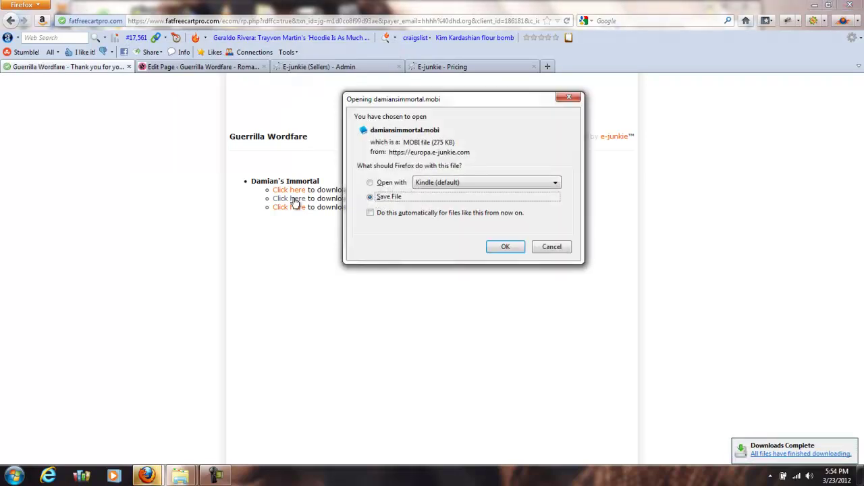
{"action": "left_click", "coordinate": [509, 248]}
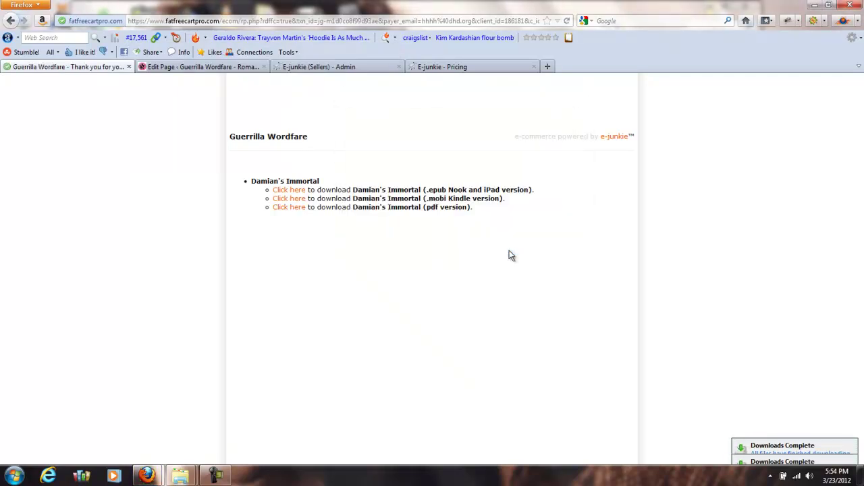
{"action": "left_click", "coordinate": [298, 191]}
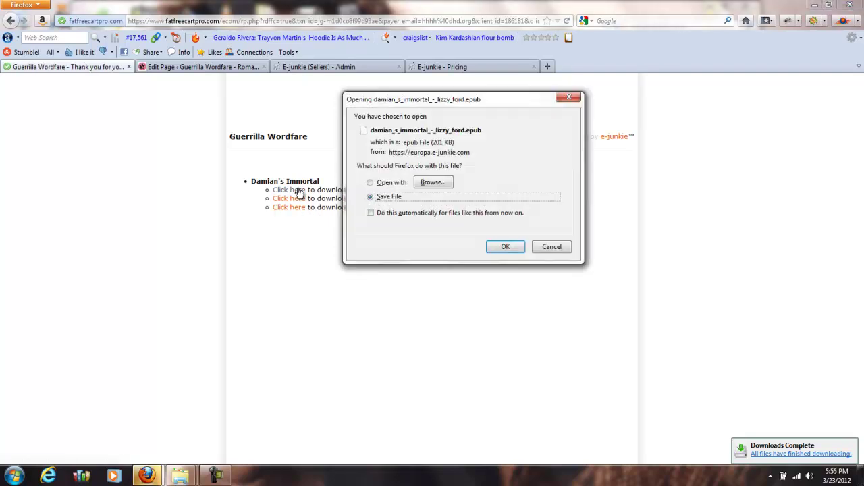
{"action": "left_click", "coordinate": [503, 248]}
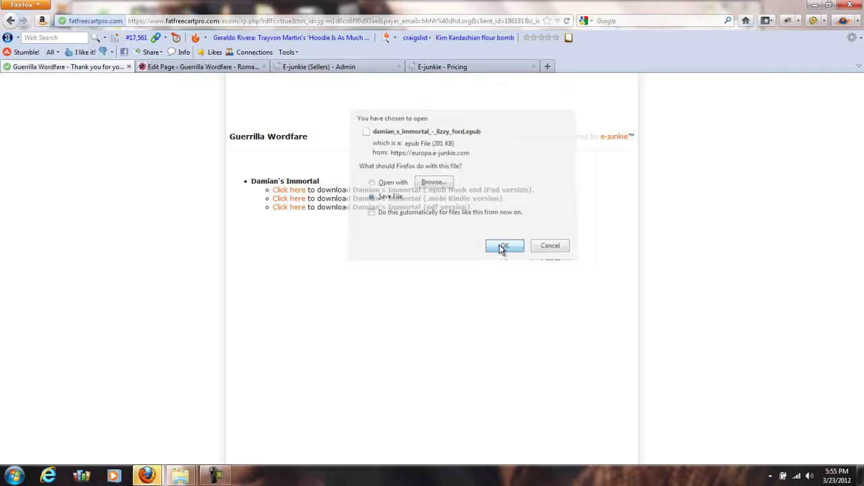
In E-junkie admin, edit the Damian's Immortal product, set its price to 2.99 and submit it with the remaining options unchanged.
{"action": "left_click", "coordinate": [360, 70]}
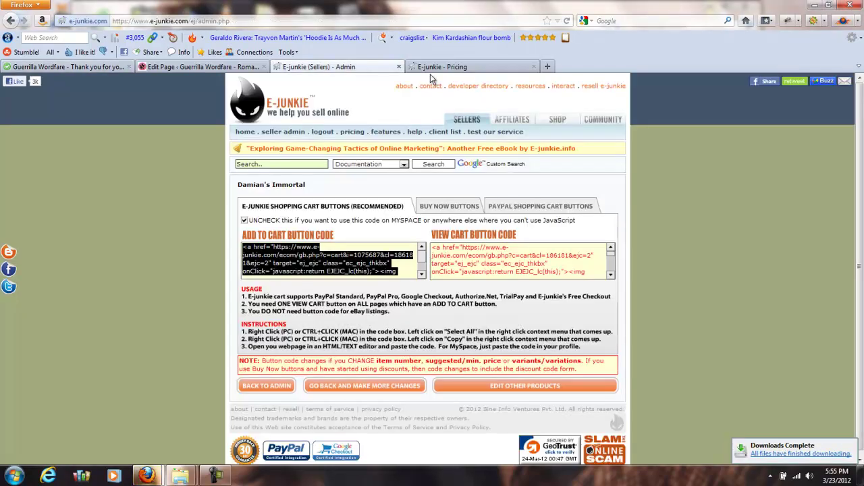
{"action": "left_click", "coordinate": [484, 387]}
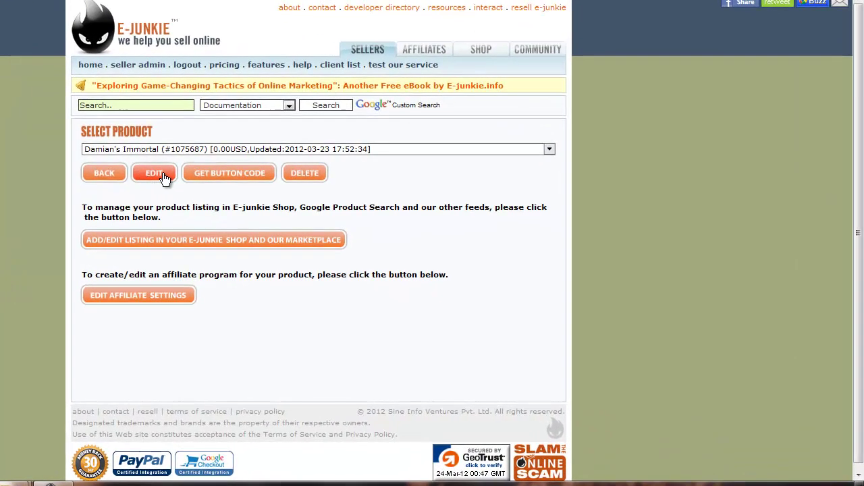
{"action": "left_click", "coordinate": [296, 218]}
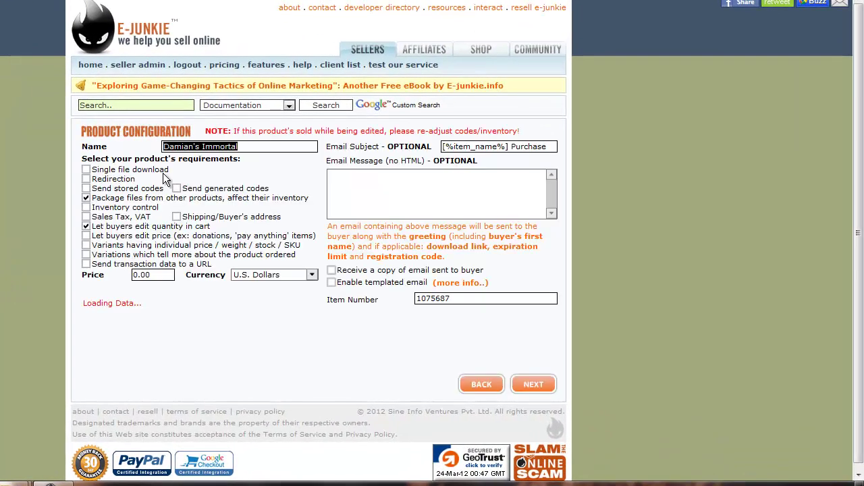
{"action": "left_click", "coordinate": [153, 275]}
{"action": "type", "text": "2.99"}
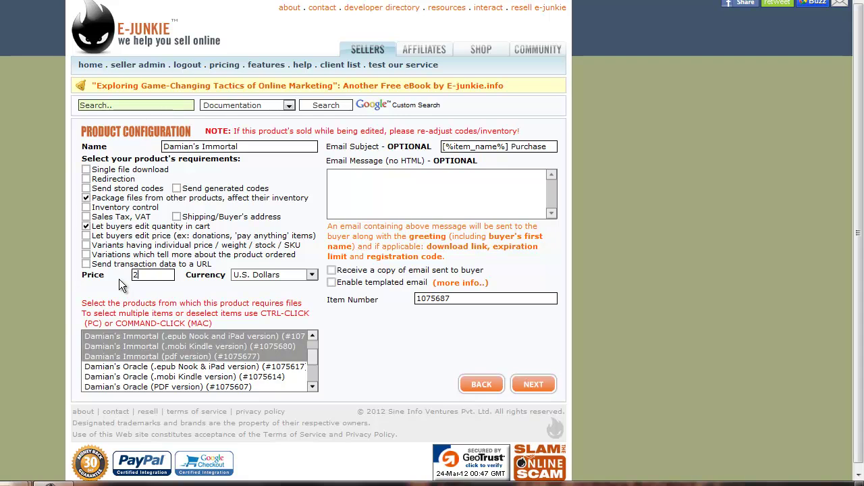
{"action": "left_click", "coordinate": [532, 386]}
{"action": "left_click", "coordinate": [532, 390]}
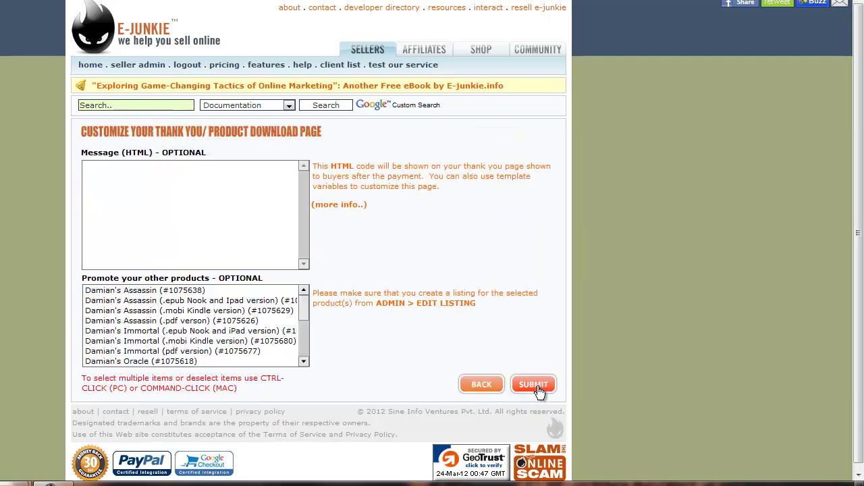
{"action": "left_click", "coordinate": [540, 392]}
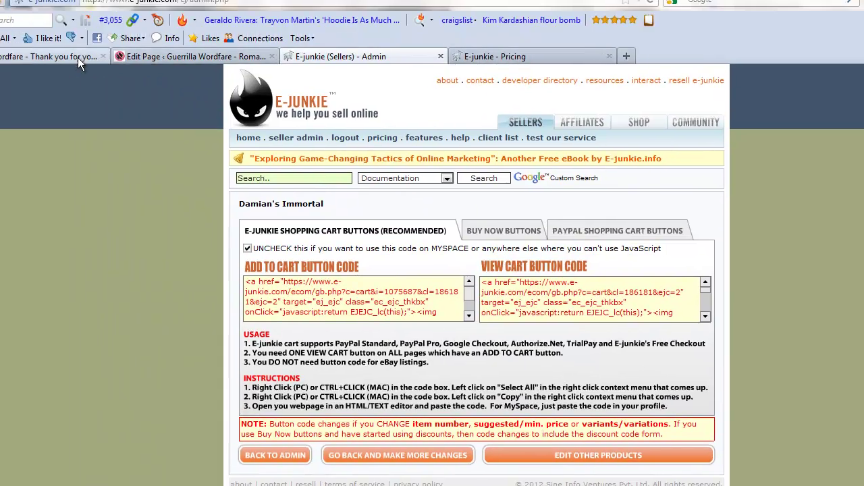
Go back to the Shop page, add Damian's Immortal to the cart to check its price and close the cart.
{"action": "left_click", "coordinate": [77, 57]}
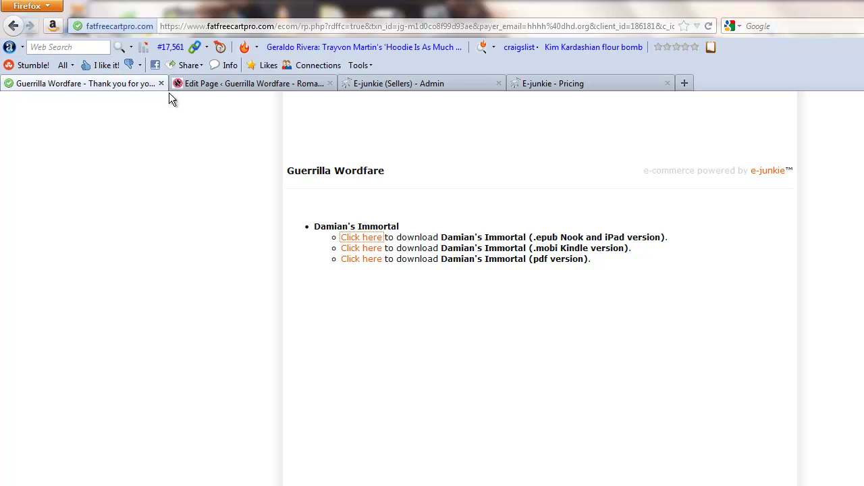
{"action": "left_click", "coordinate": [13, 27]}
{"action": "left_click", "coordinate": [12, 27]}
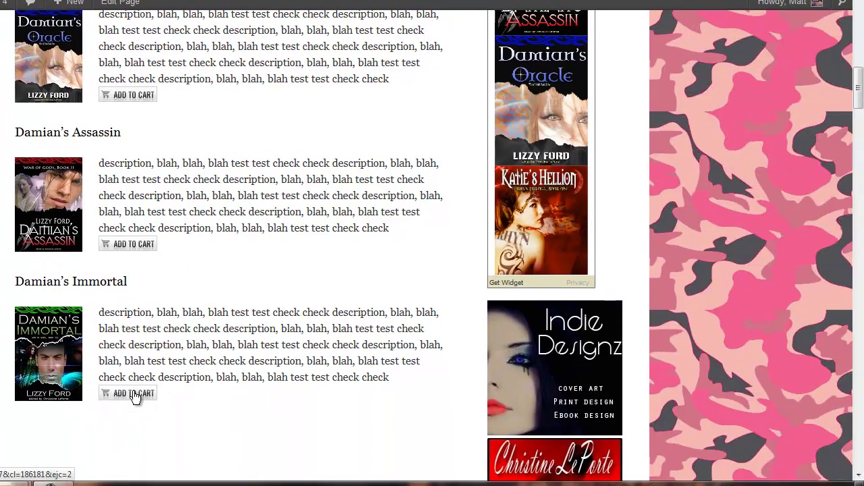
{"action": "left_click", "coordinate": [133, 392]}
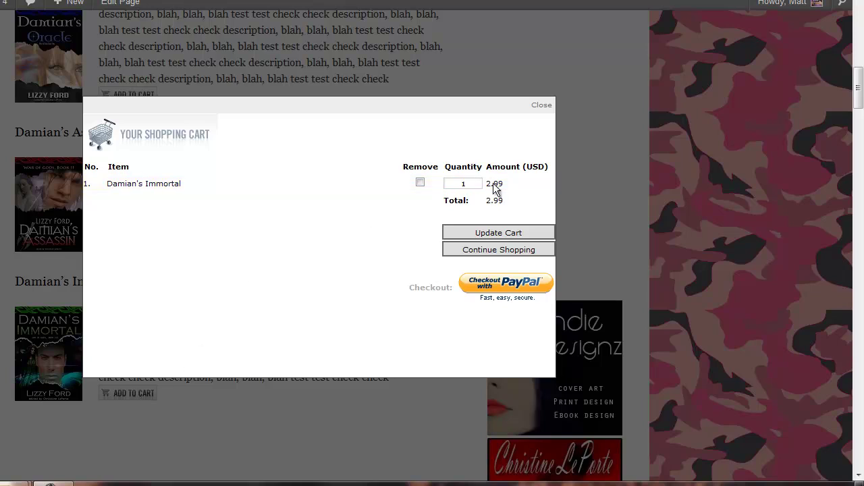
{"action": "left_click", "coordinate": [544, 107]}
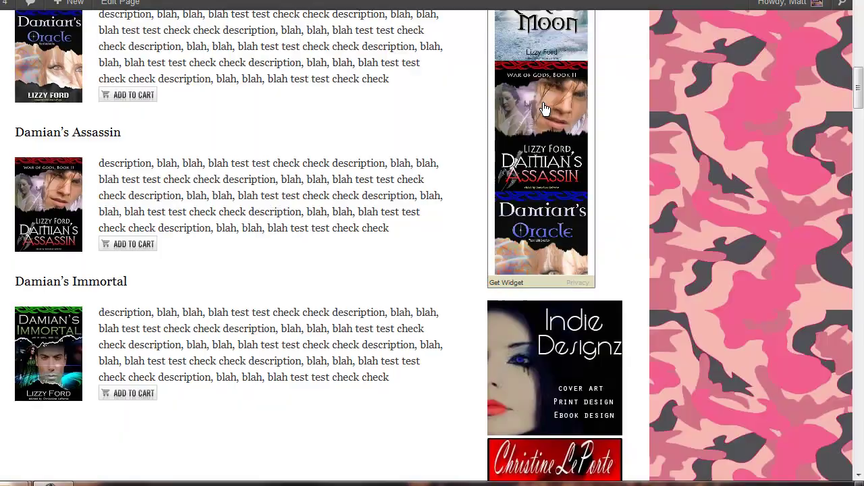